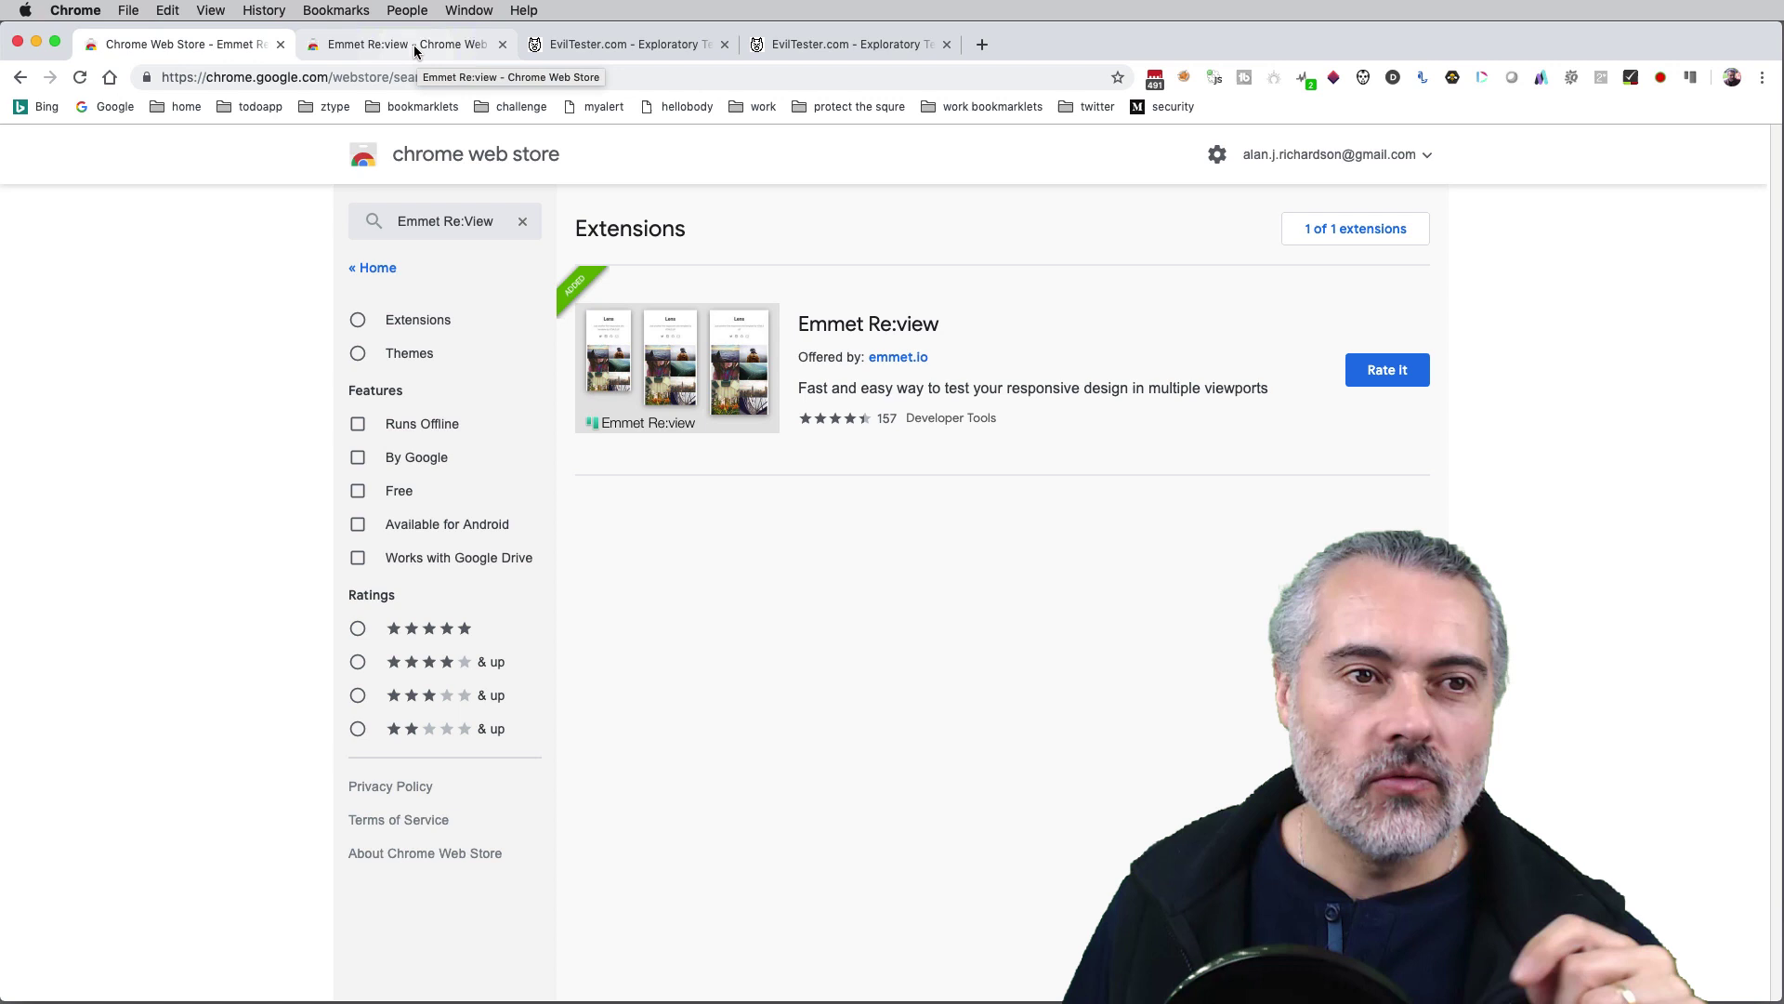
Check the Emmet Re:view store listing, then bring the EvilTester.com homepage to the front
{"action": "left_click", "coordinate": [412, 43]}
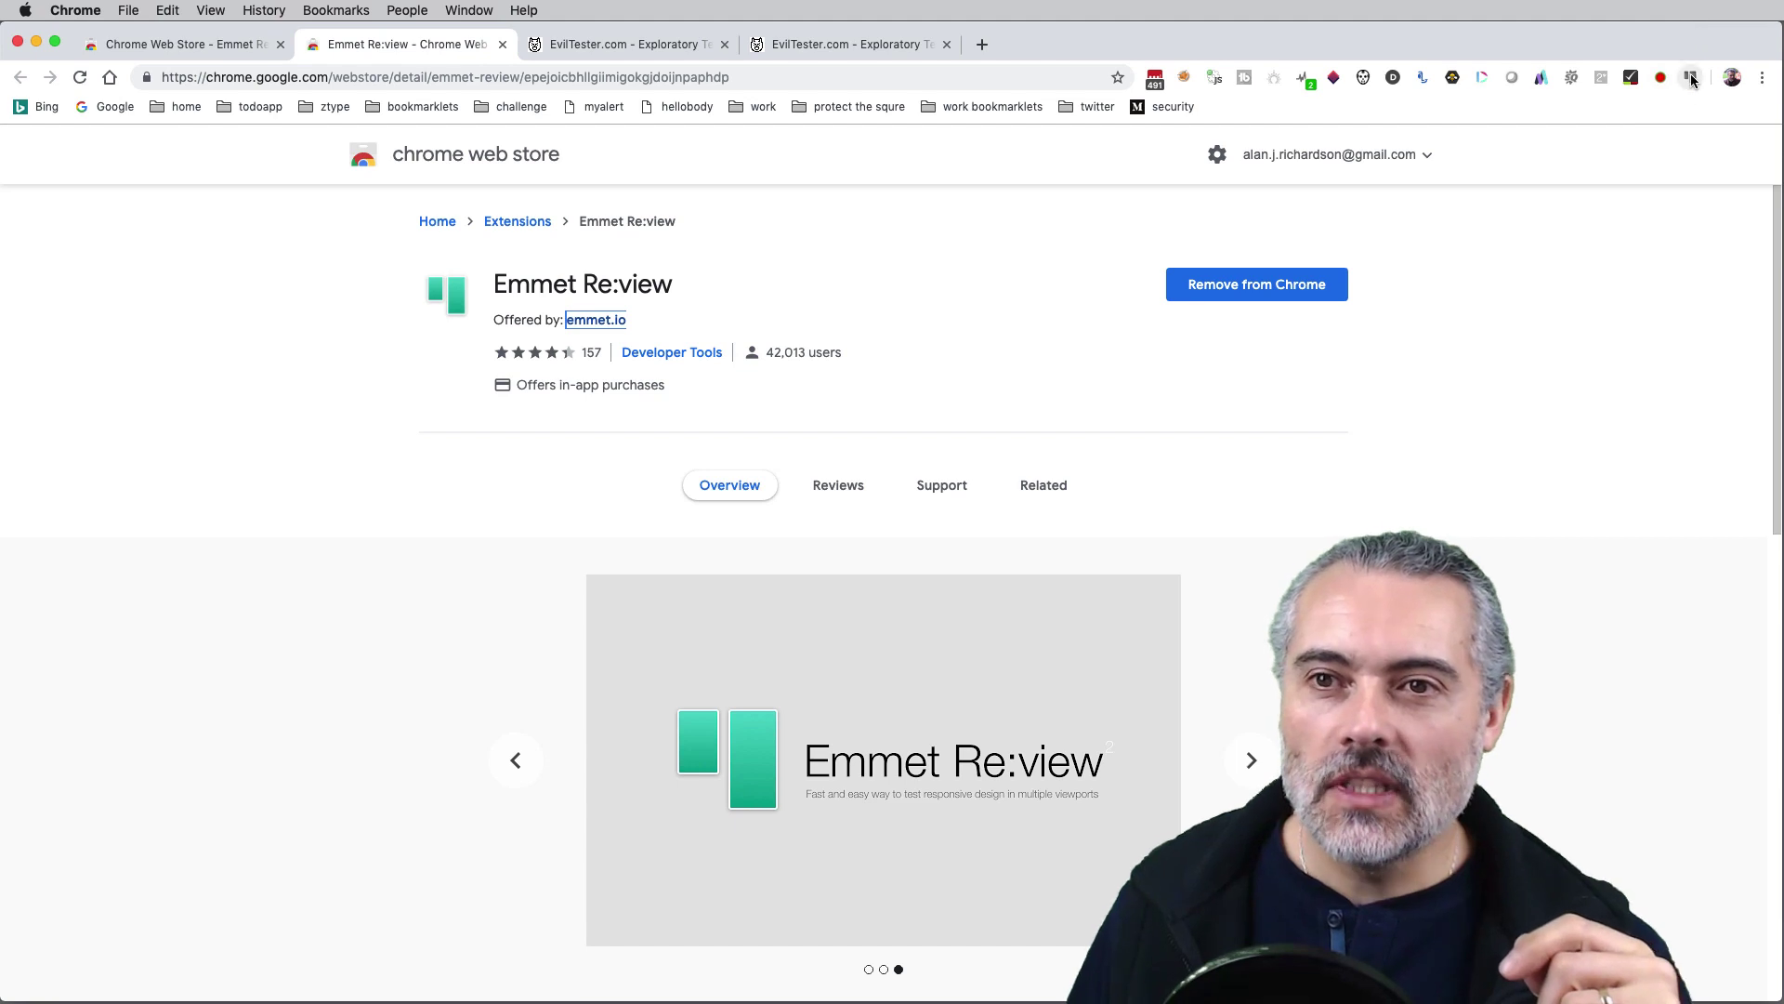
{"action": "left_click", "coordinate": [583, 56]}
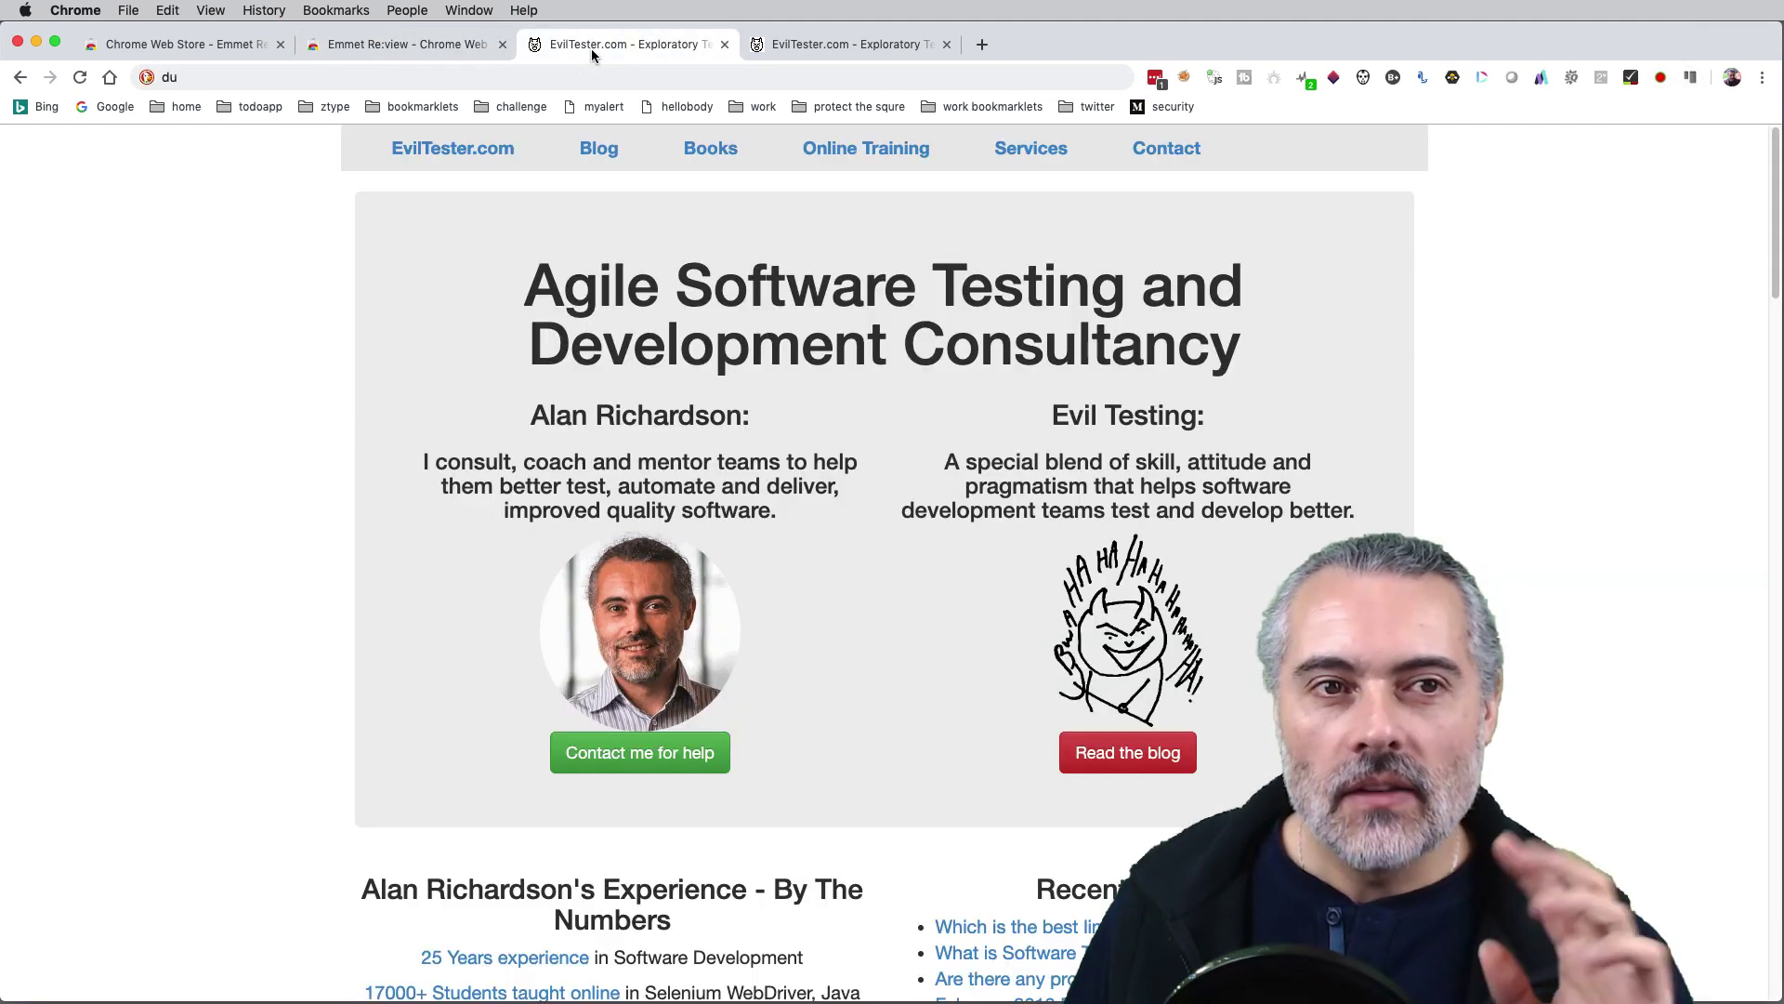
Launch Re:view on the EvilTester.com page and switch to the Device Wall view
{"action": "left_click", "coordinate": [1692, 78]}
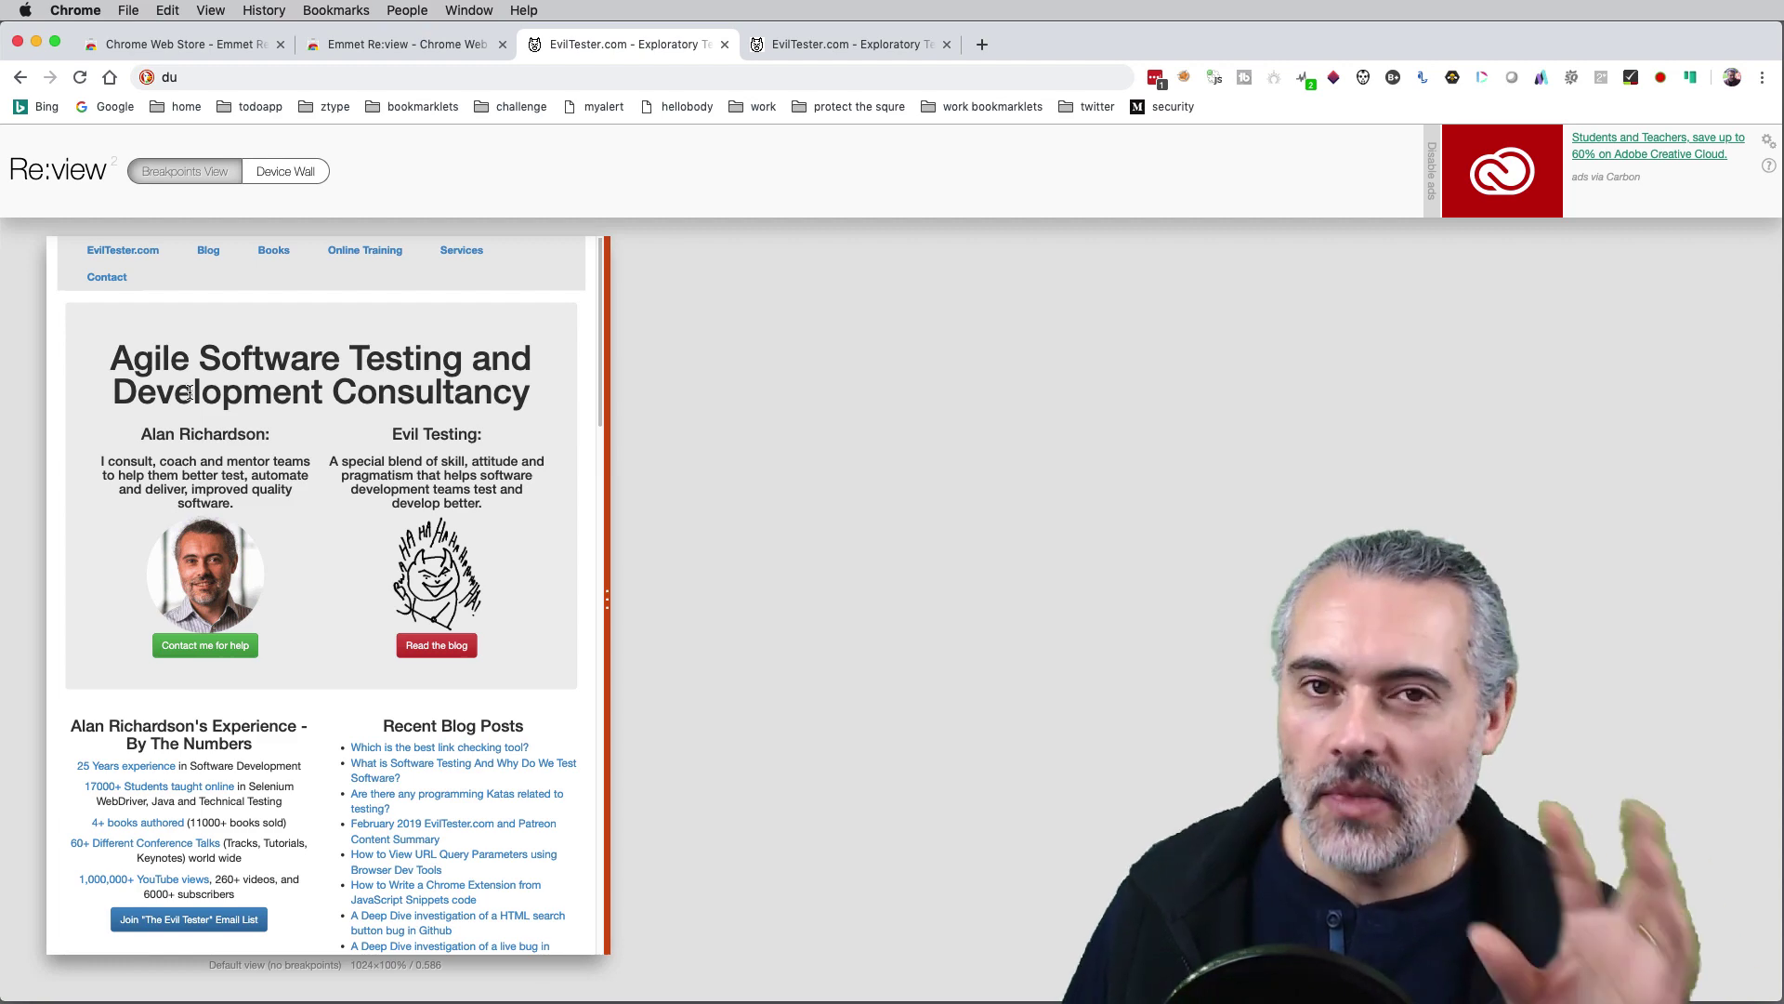
{"action": "left_click", "coordinate": [284, 175]}
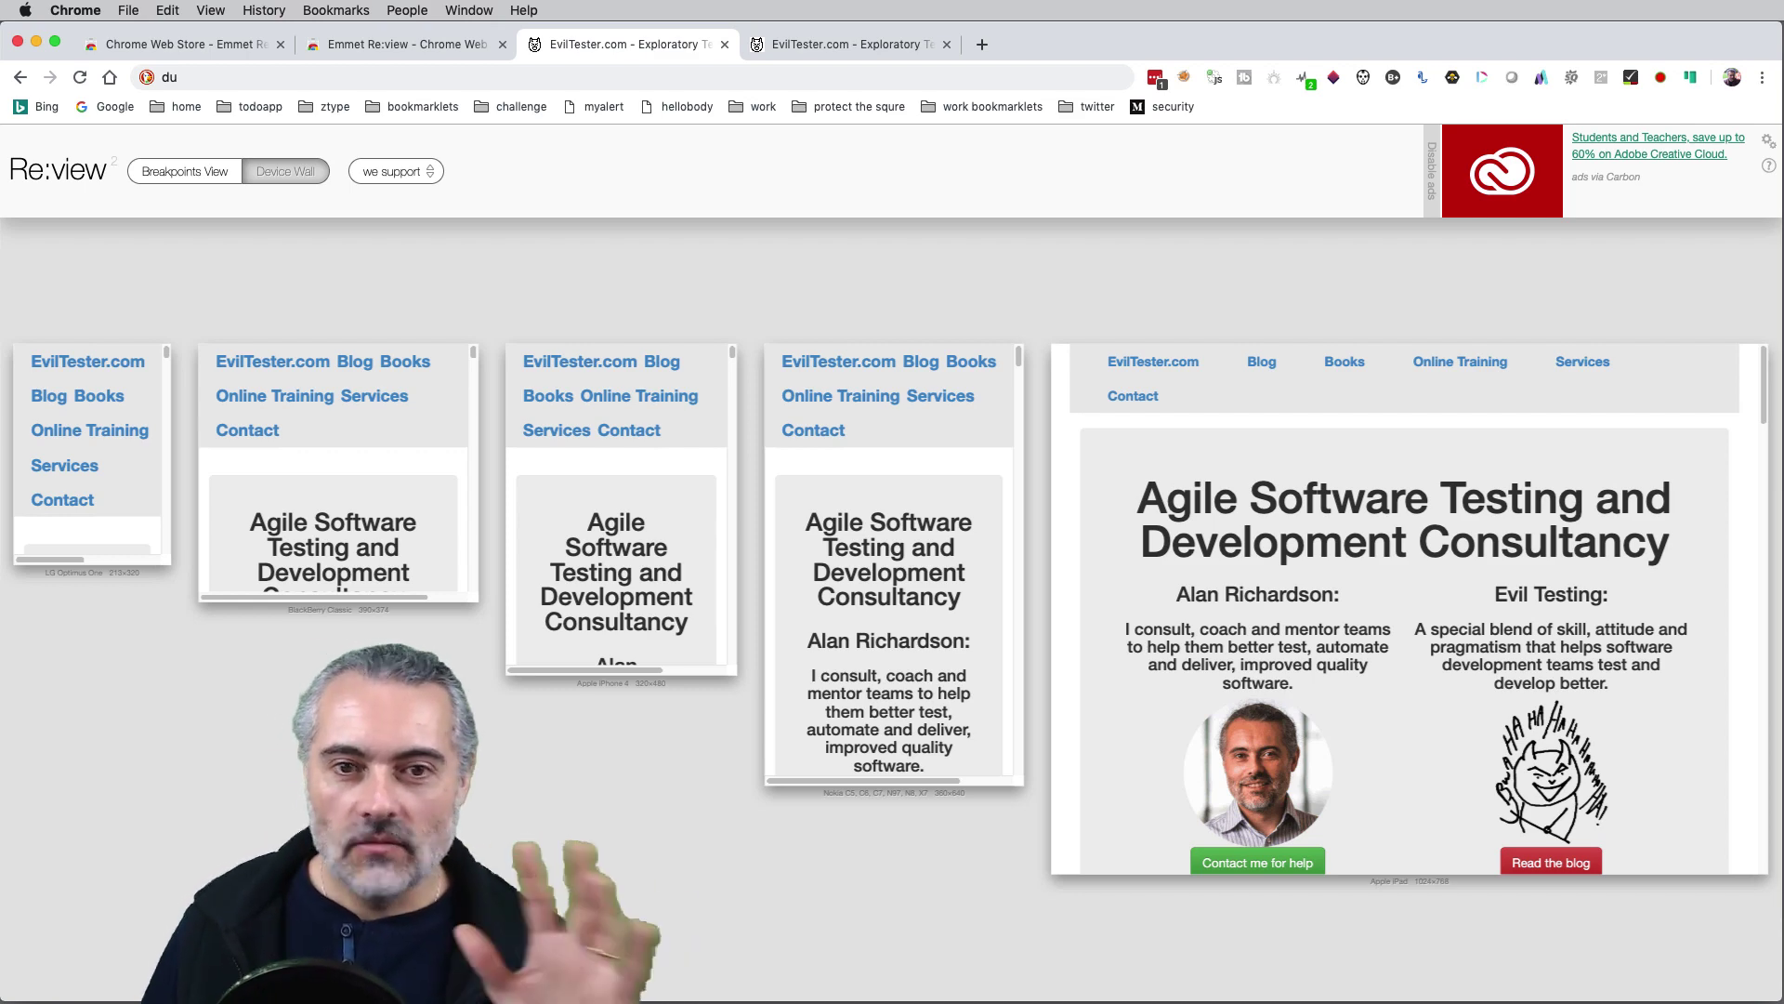
Scroll the five synced device frames down to EvilTester.com's 'Evil Testing' section
{"action": "scroll", "coordinate": [66, 513], "scroll_direction": "down", "scroll_amount": 10}
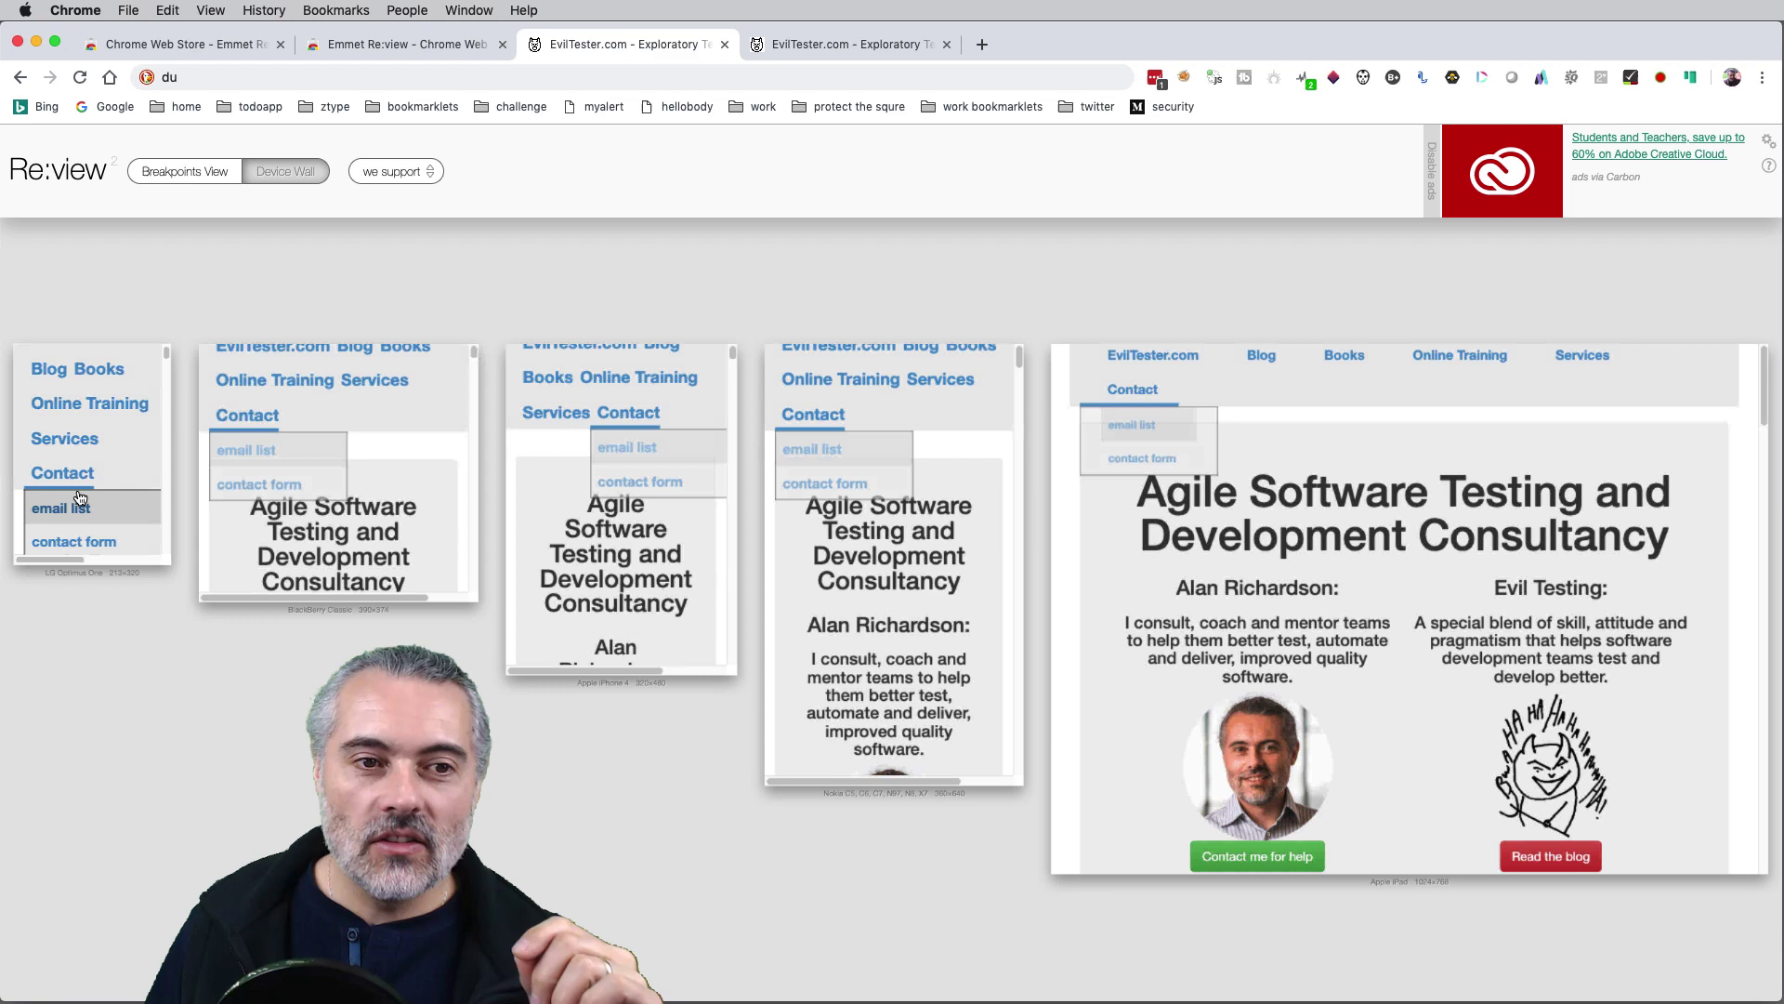
{"action": "scroll", "coordinate": [96, 461], "scroll_direction": "down", "scroll_amount": 3}
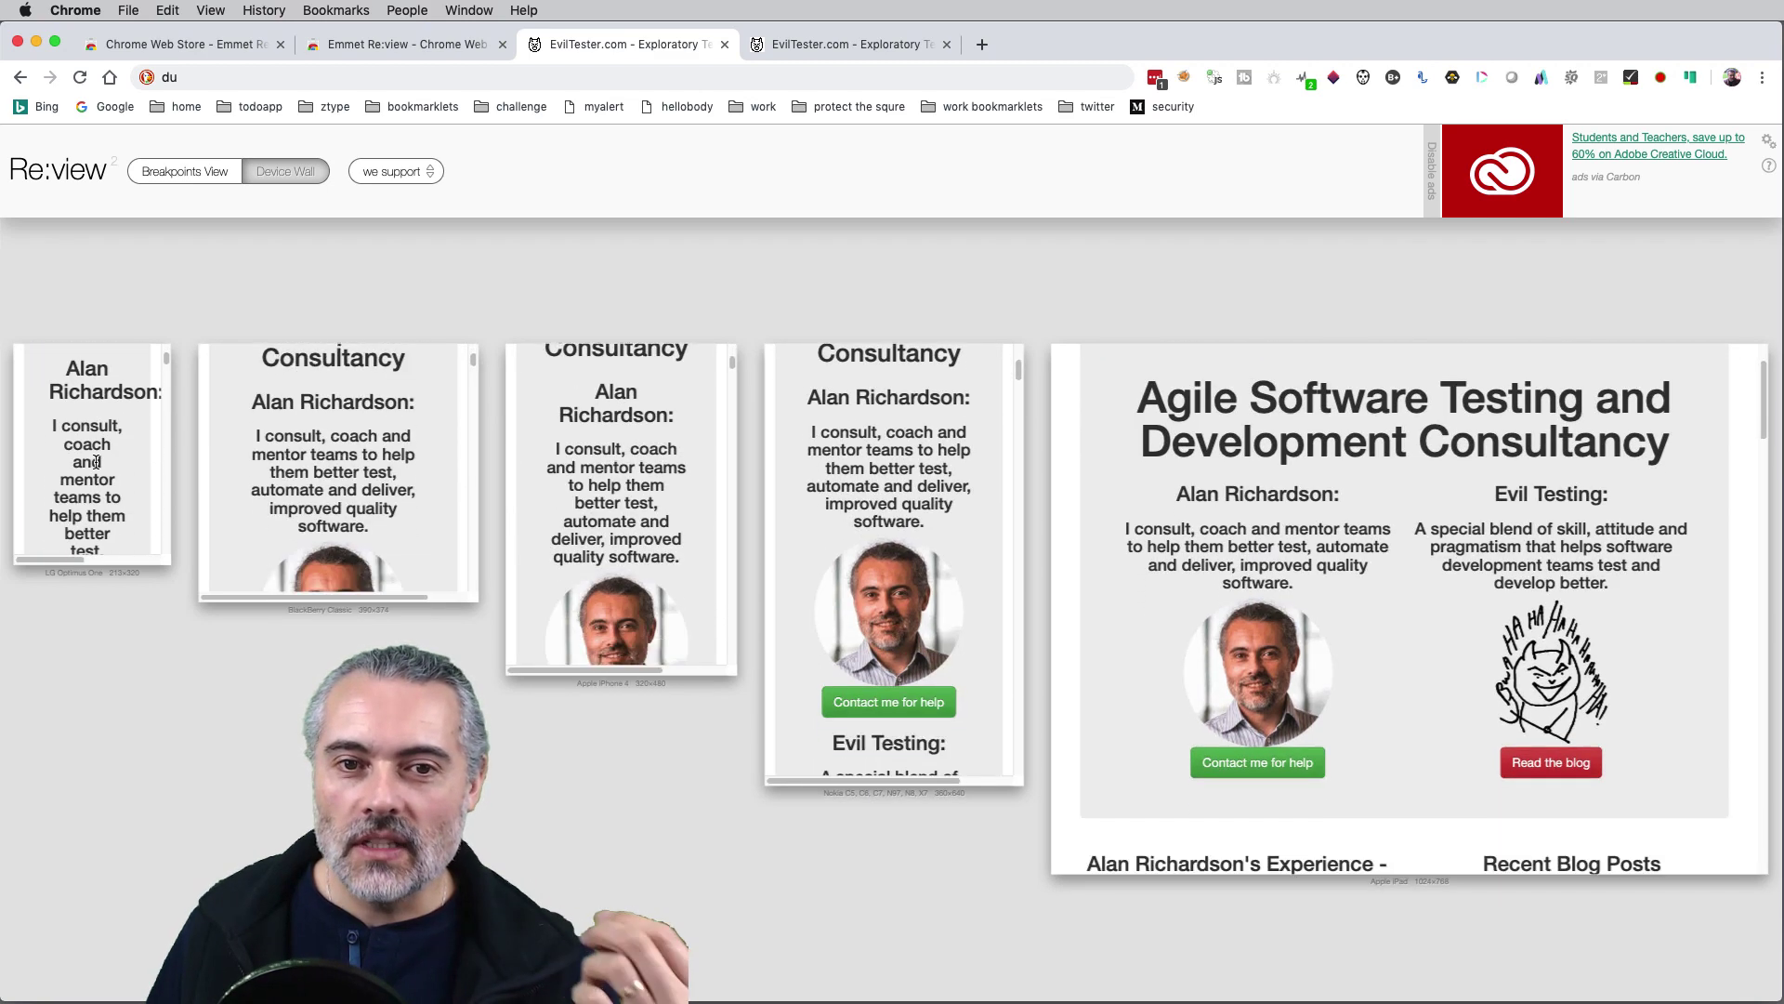
{"action": "scroll", "coordinate": [108, 468], "scroll_direction": "down", "scroll_amount": 3}
{"action": "scroll", "coordinate": [107, 468], "scroll_direction": "down", "scroll_amount": 3}
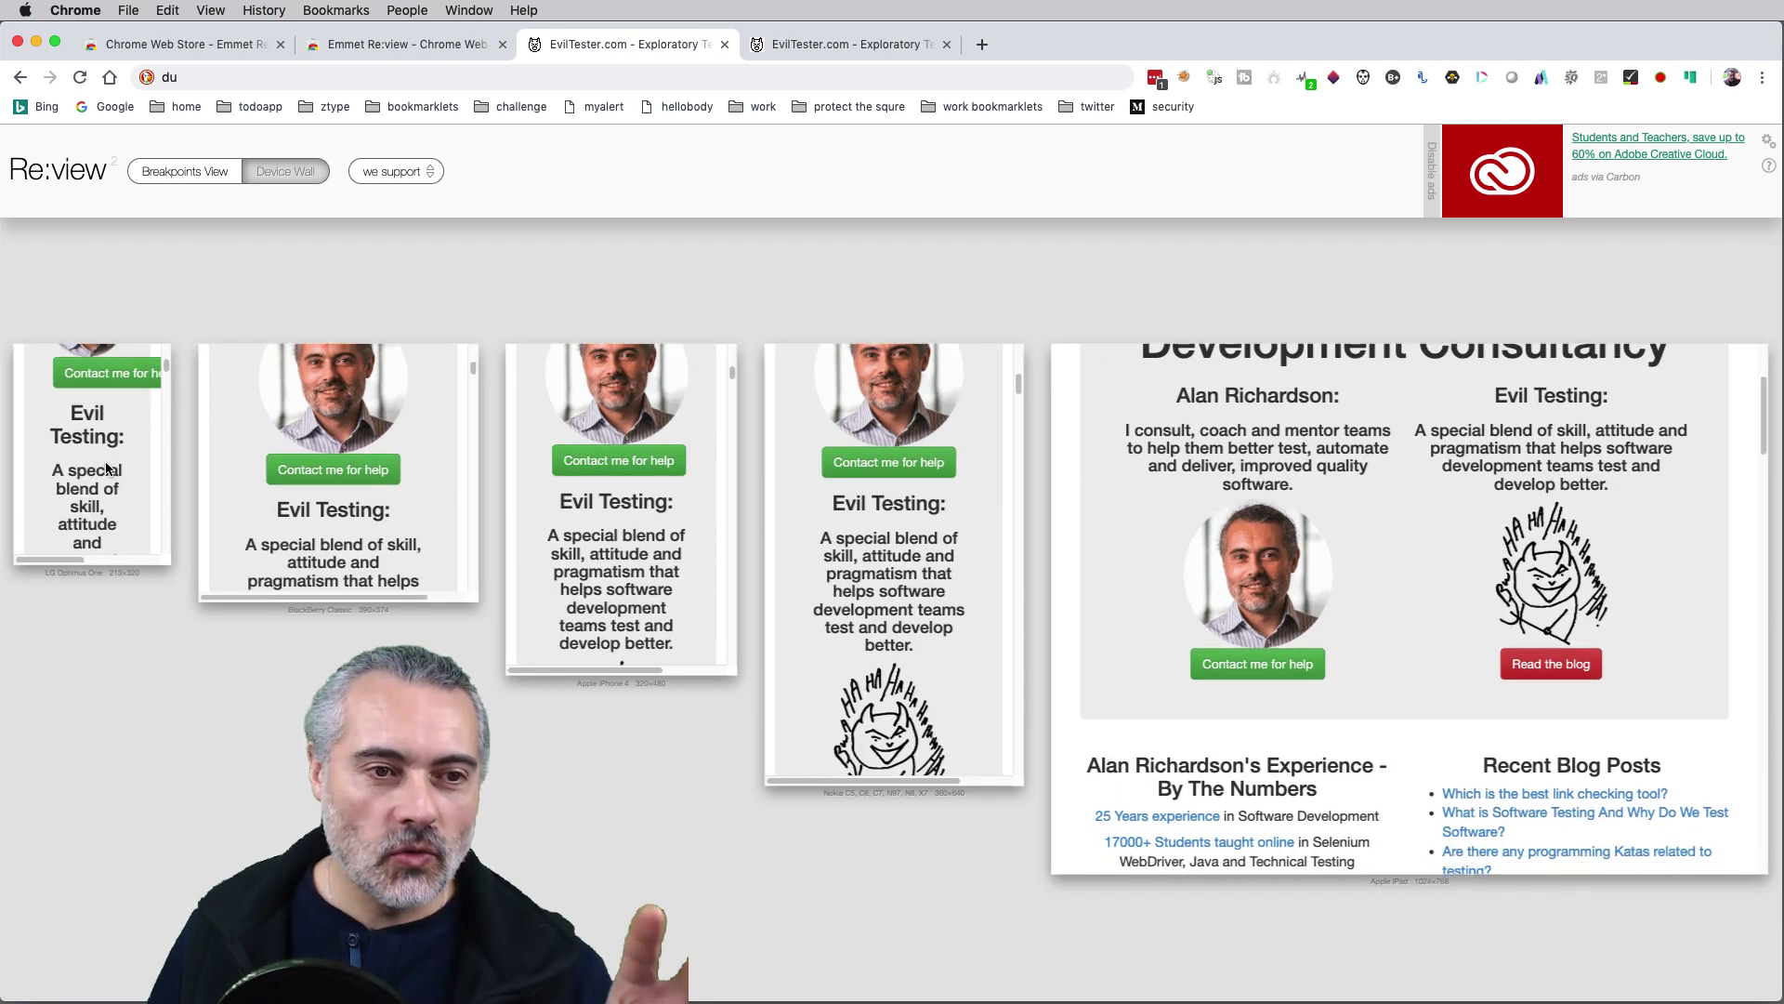
{"action": "scroll", "coordinate": [106, 467], "scroll_direction": "up", "scroll_amount": 2}
{"action": "scroll", "coordinate": [104, 460], "scroll_direction": "down", "scroll_amount": 5}
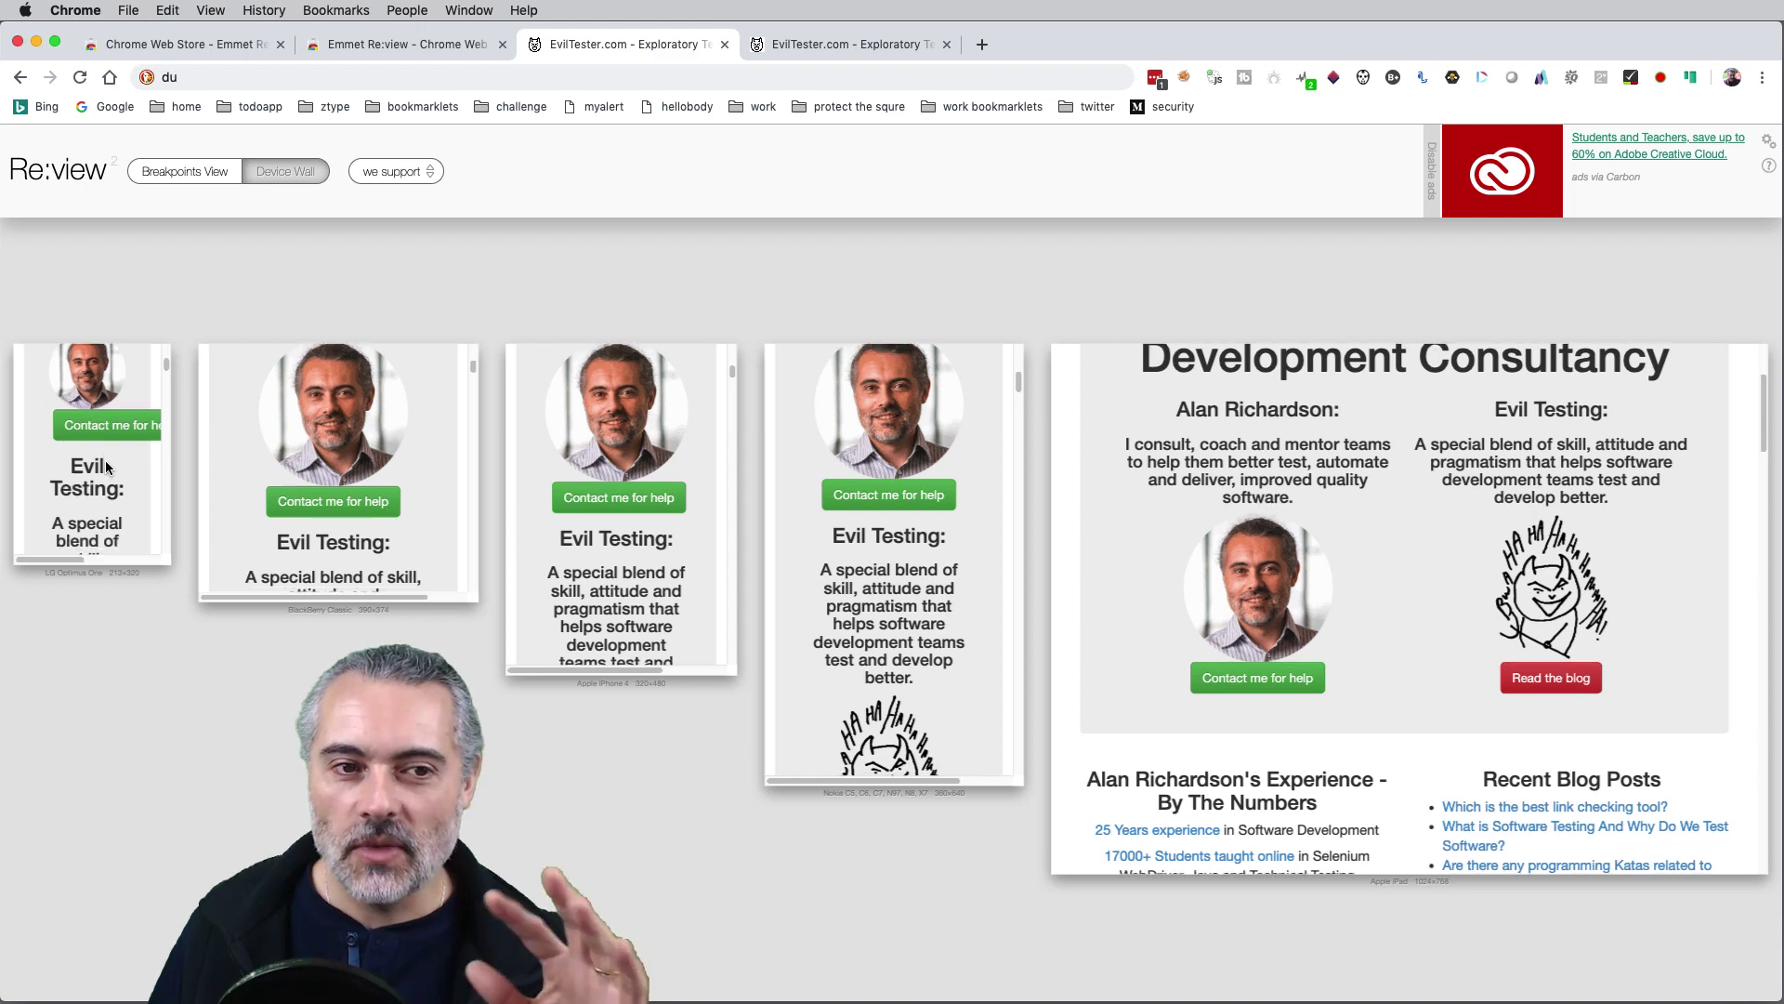
{"action": "scroll", "coordinate": [108, 461], "scroll_direction": "down", "scroll_amount": 5}
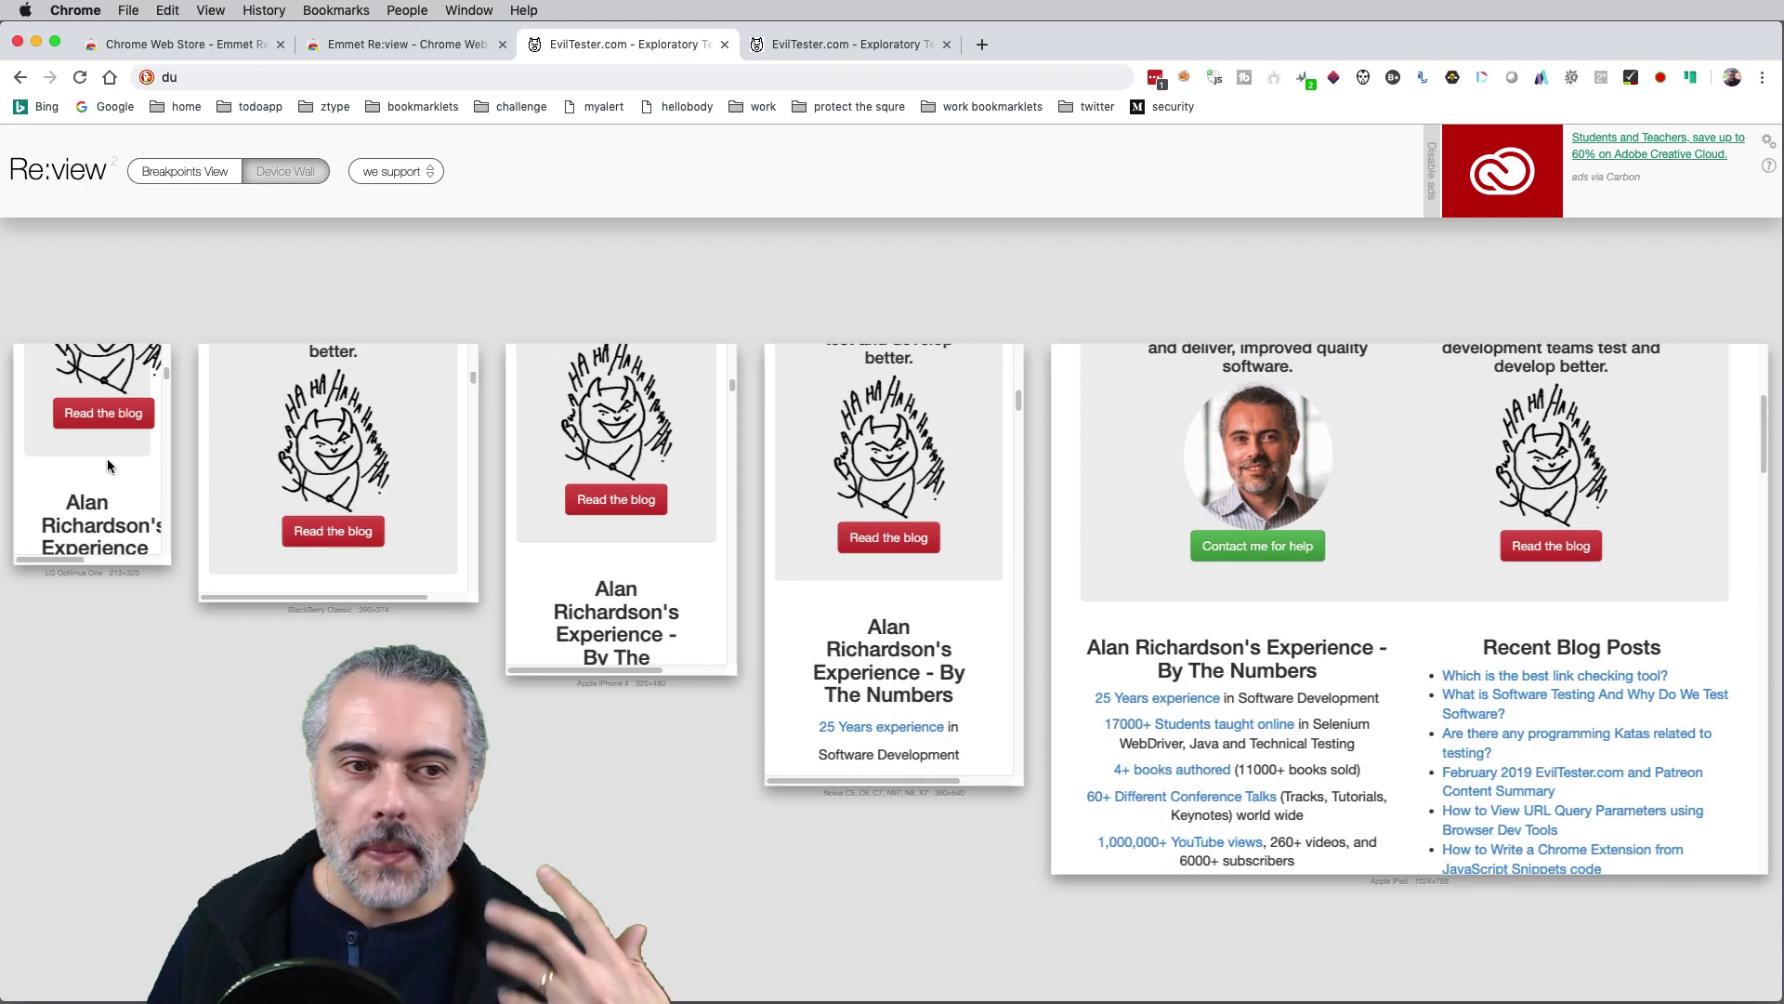
{"action": "scroll", "coordinate": [108, 459], "scroll_direction": "up", "scroll_amount": 3}
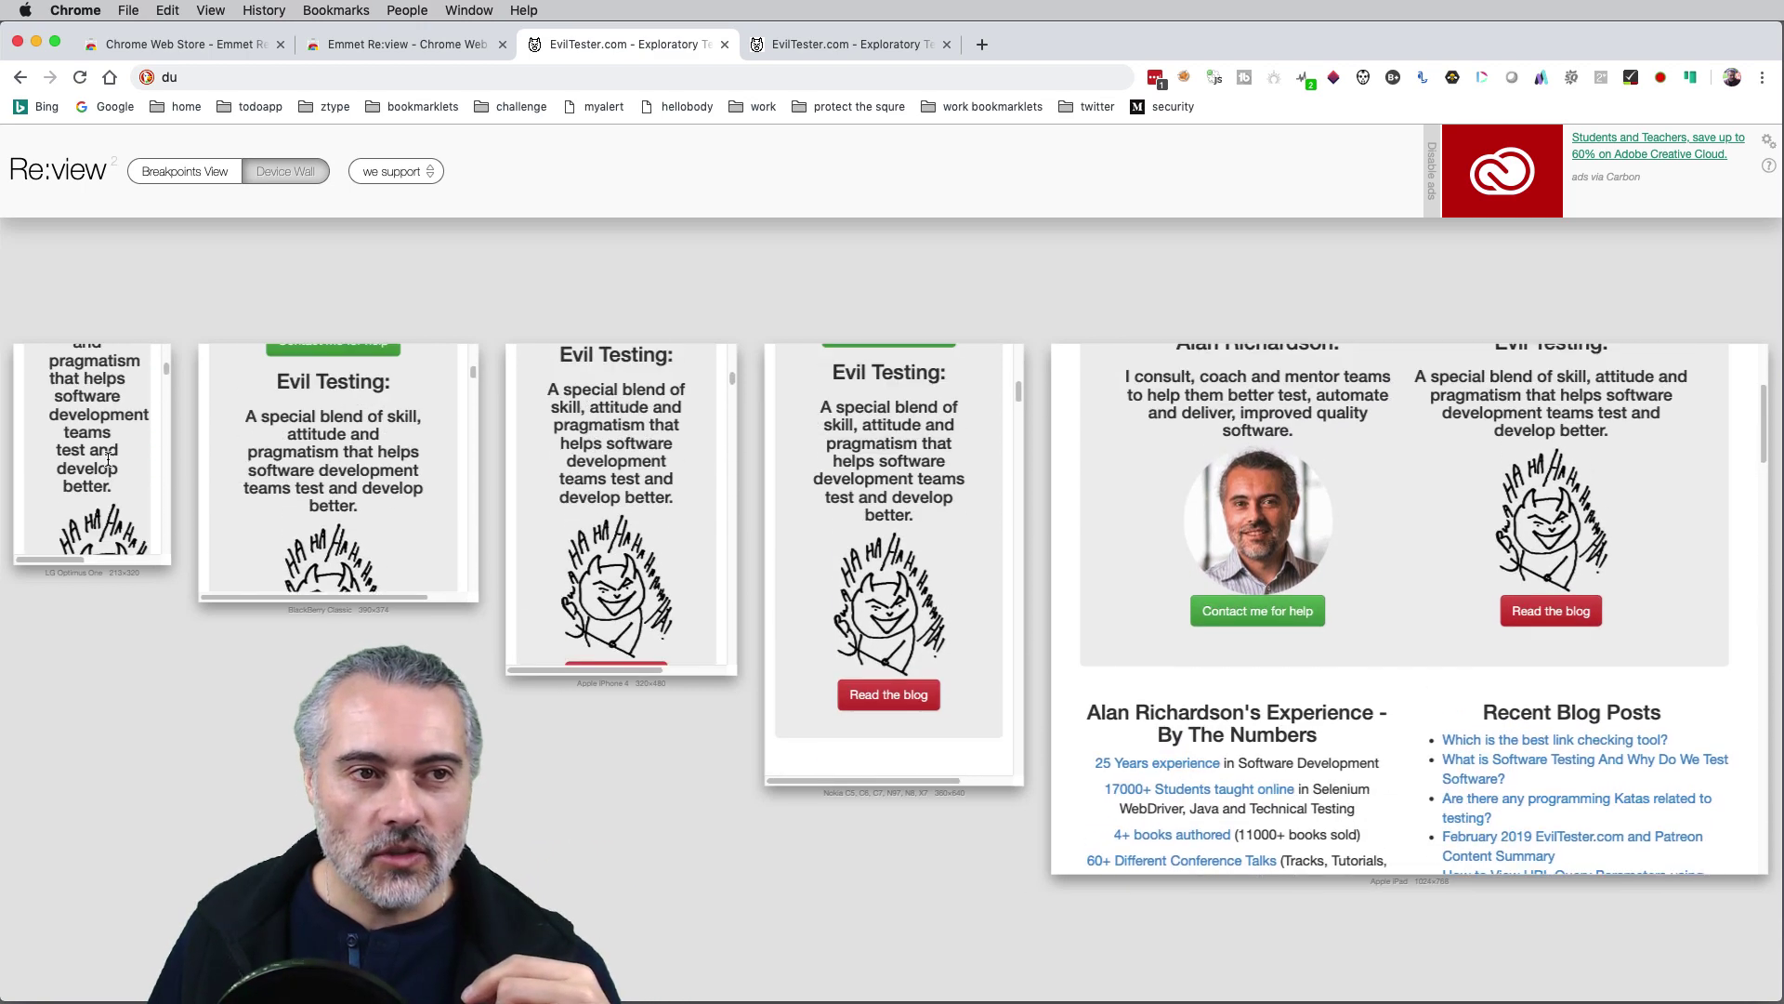
{"action": "scroll", "coordinate": [120, 494], "scroll_direction": "down", "scroll_amount": 1}
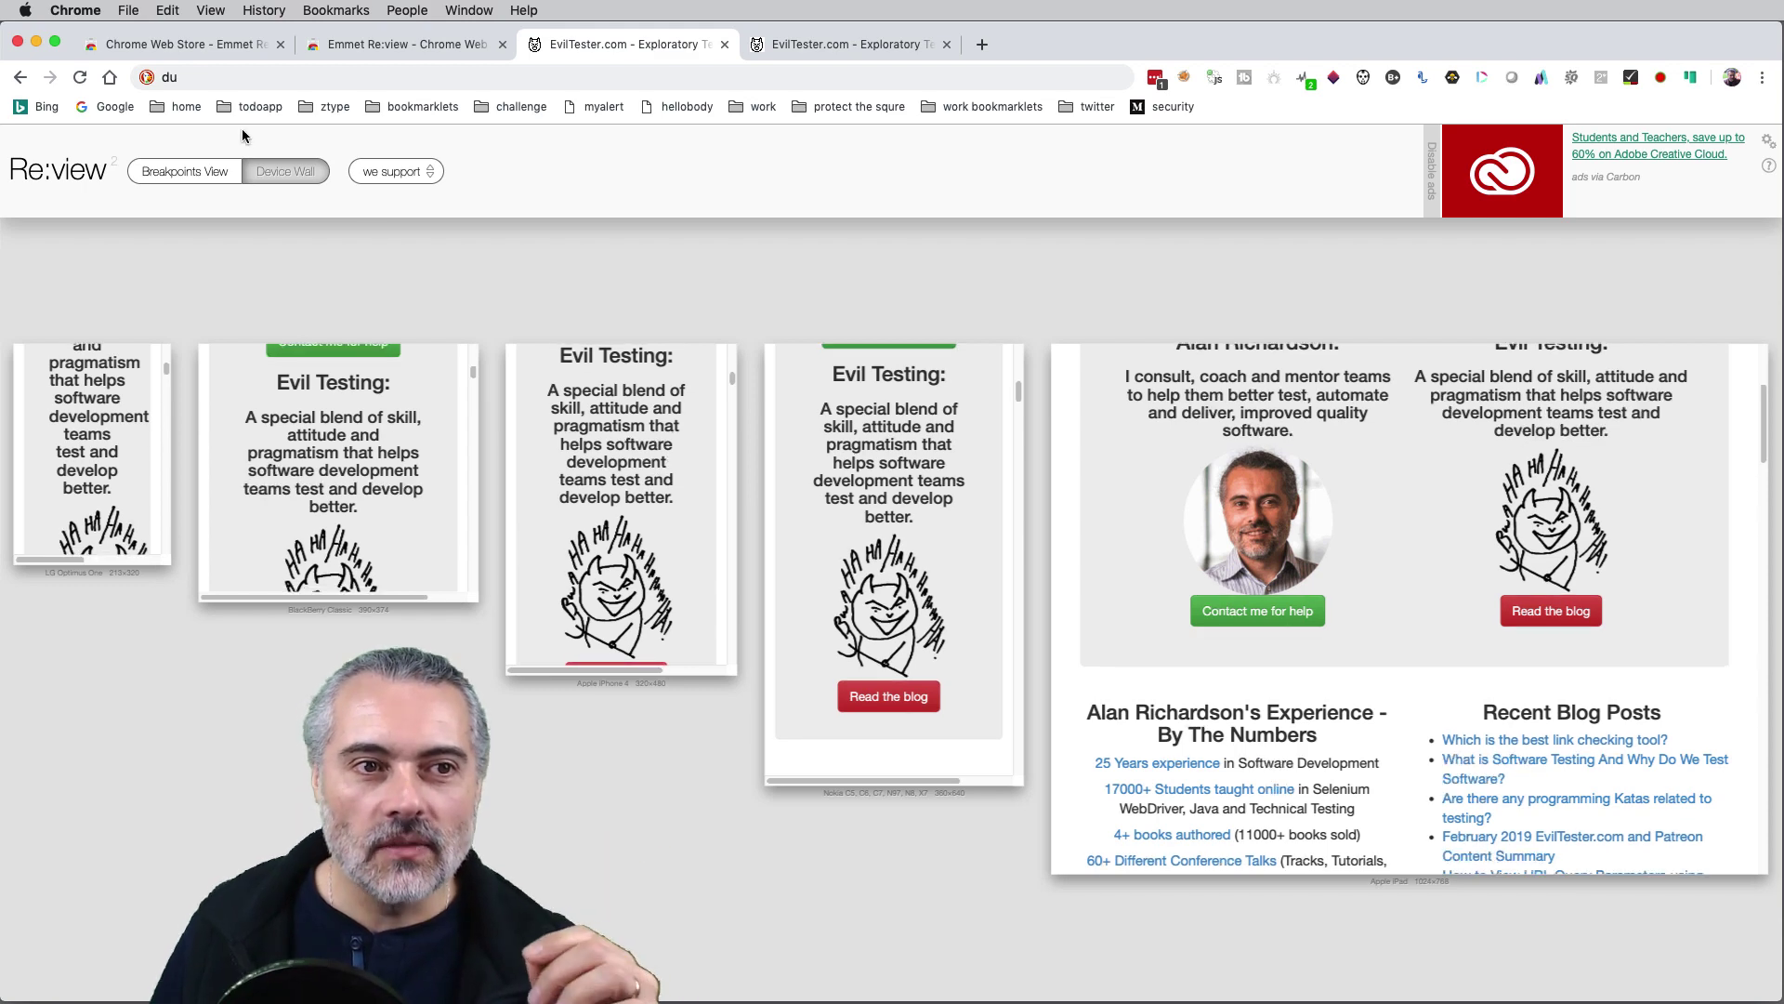
Switch the device wall to the Apple phones preset
{"action": "left_click", "coordinate": [394, 171]}
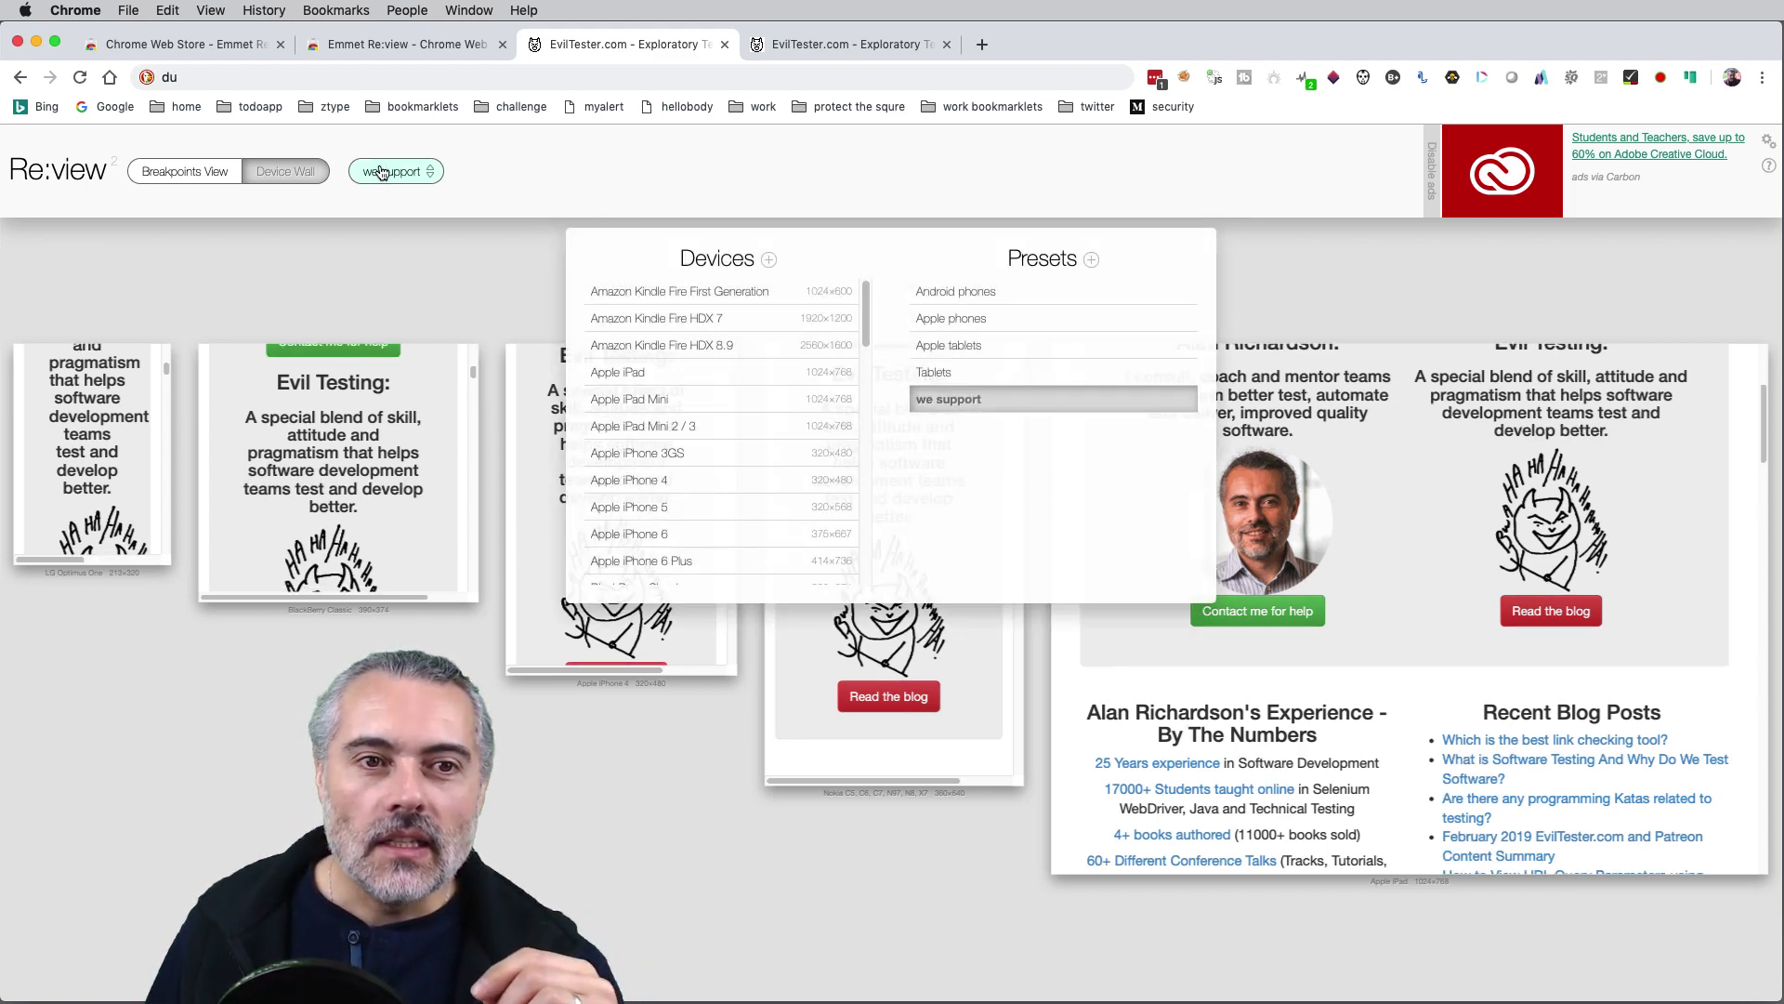
{"action": "left_click", "coordinate": [993, 318]}
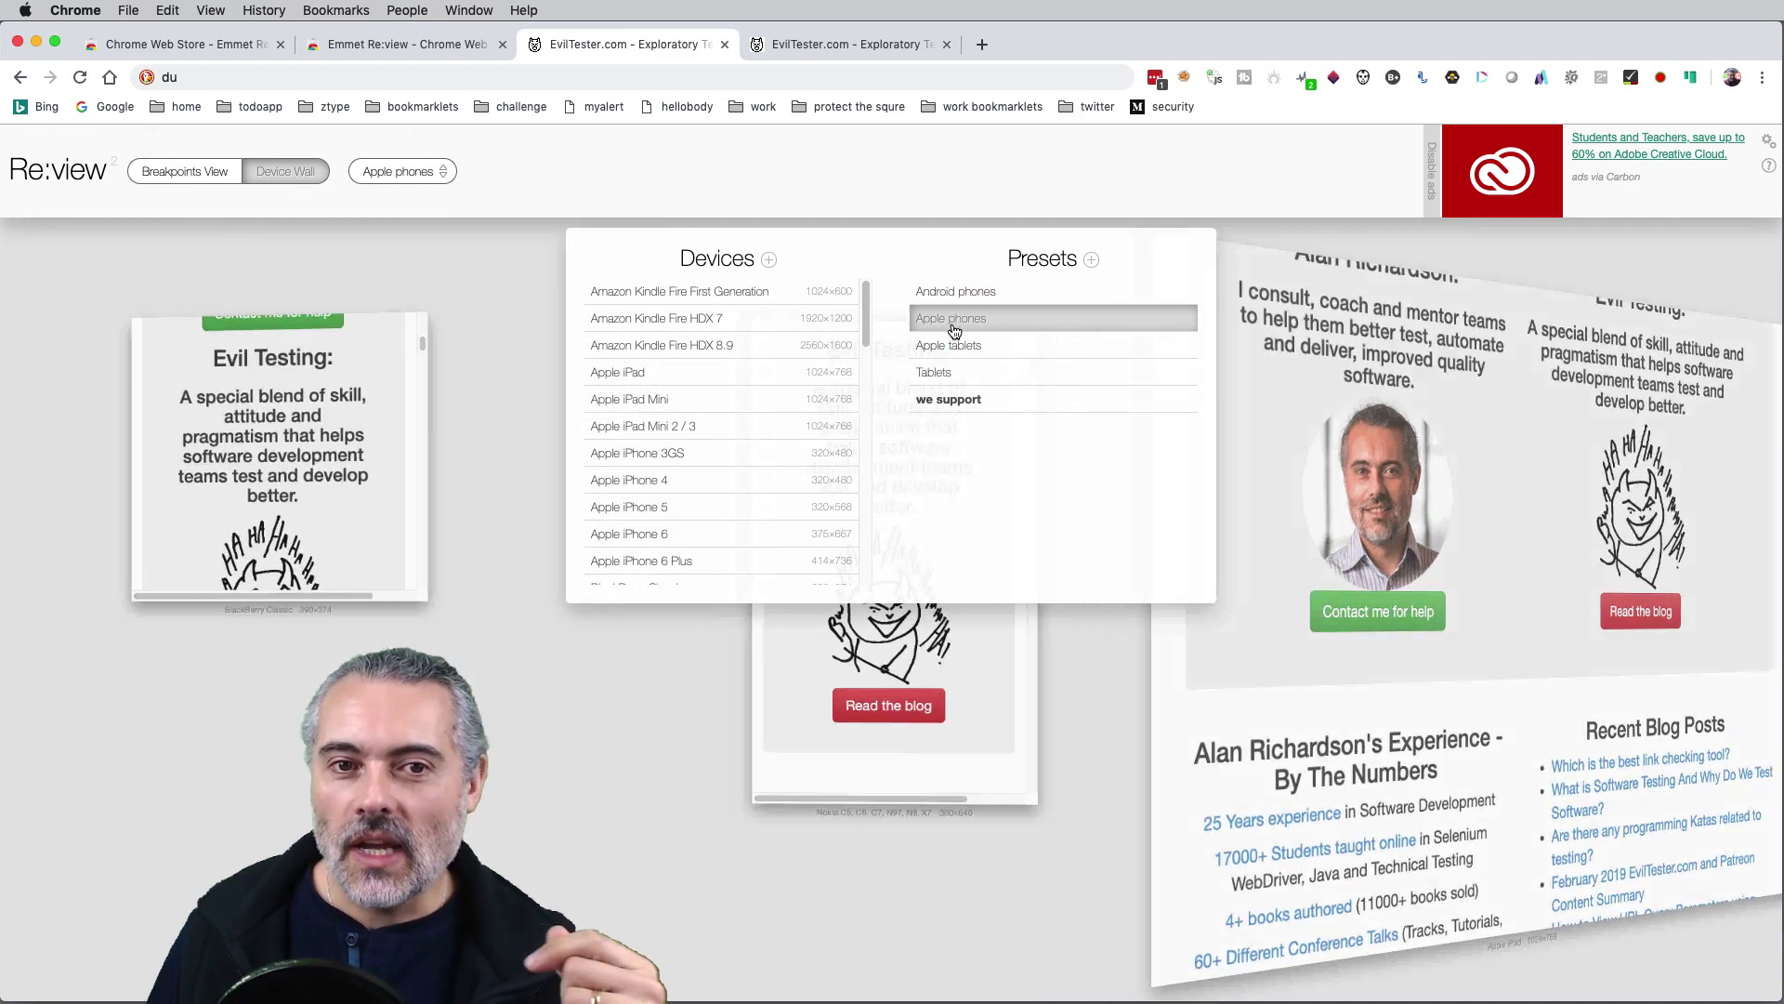
{"action": "scroll", "coordinate": [608, 462], "scroll_direction": "down", "scroll_amount": 1}
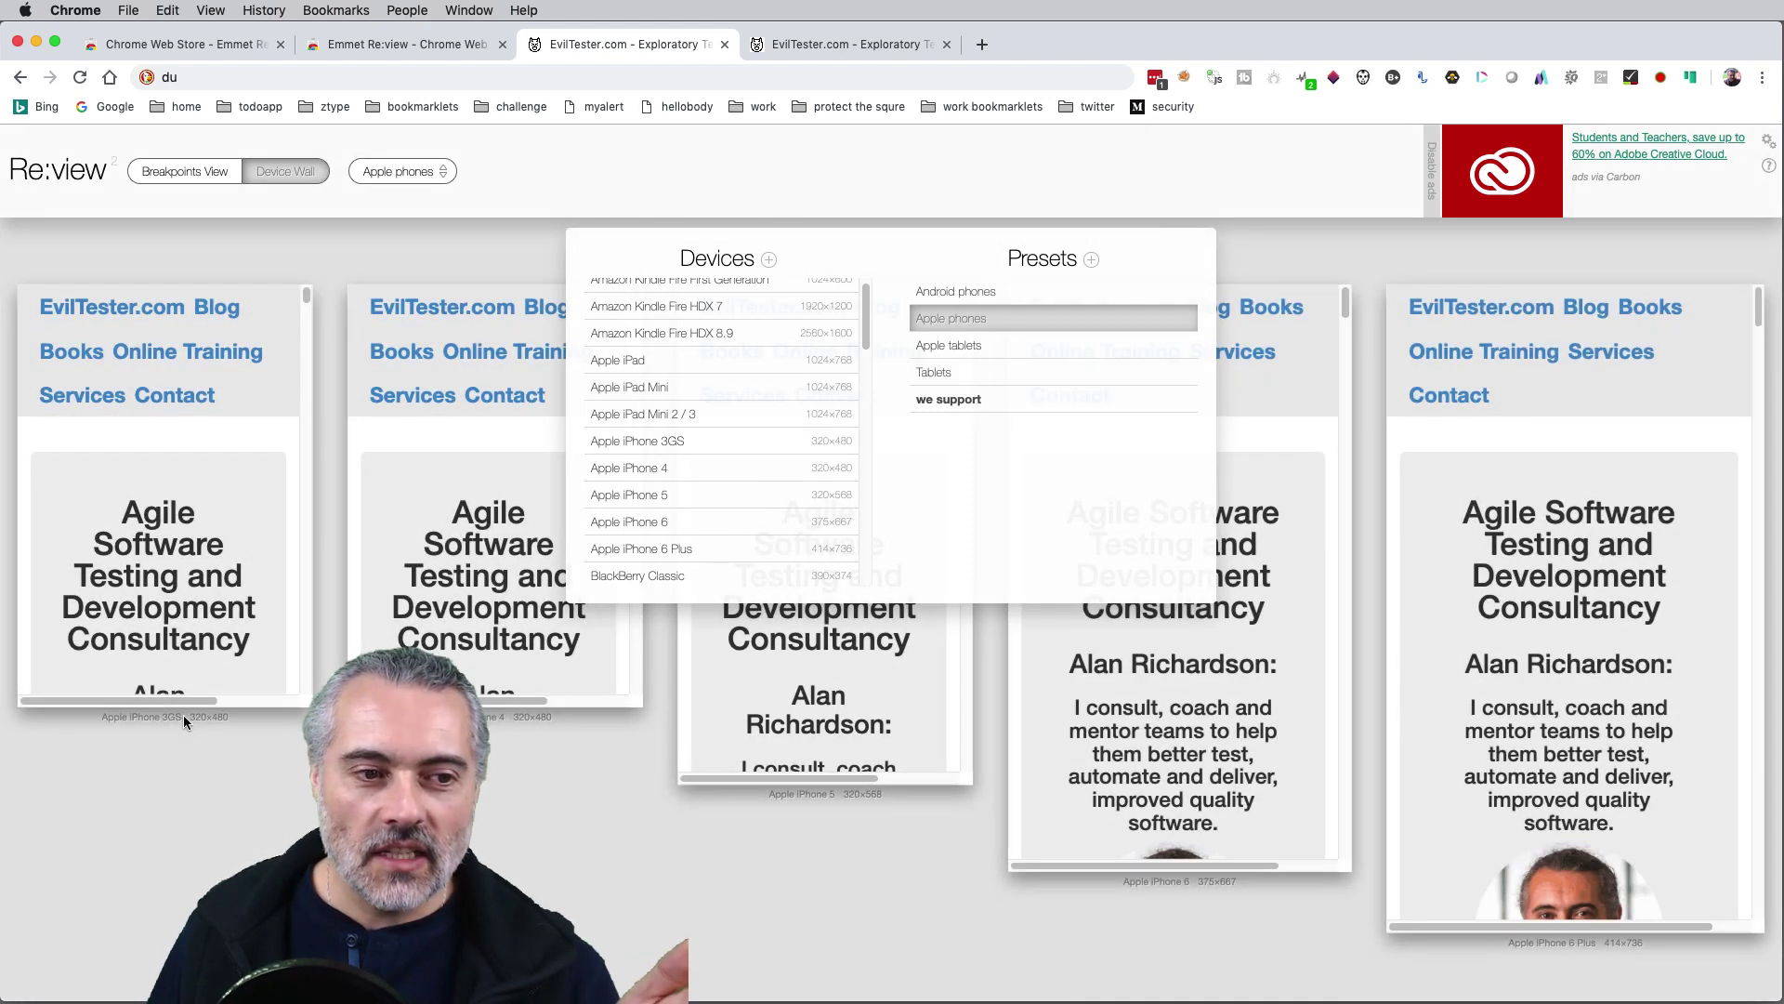
Scroll the iPhone 3GS to 6 Plus frames, then reopen the device and preset chooser
{"action": "left_click", "coordinate": [186, 716]}
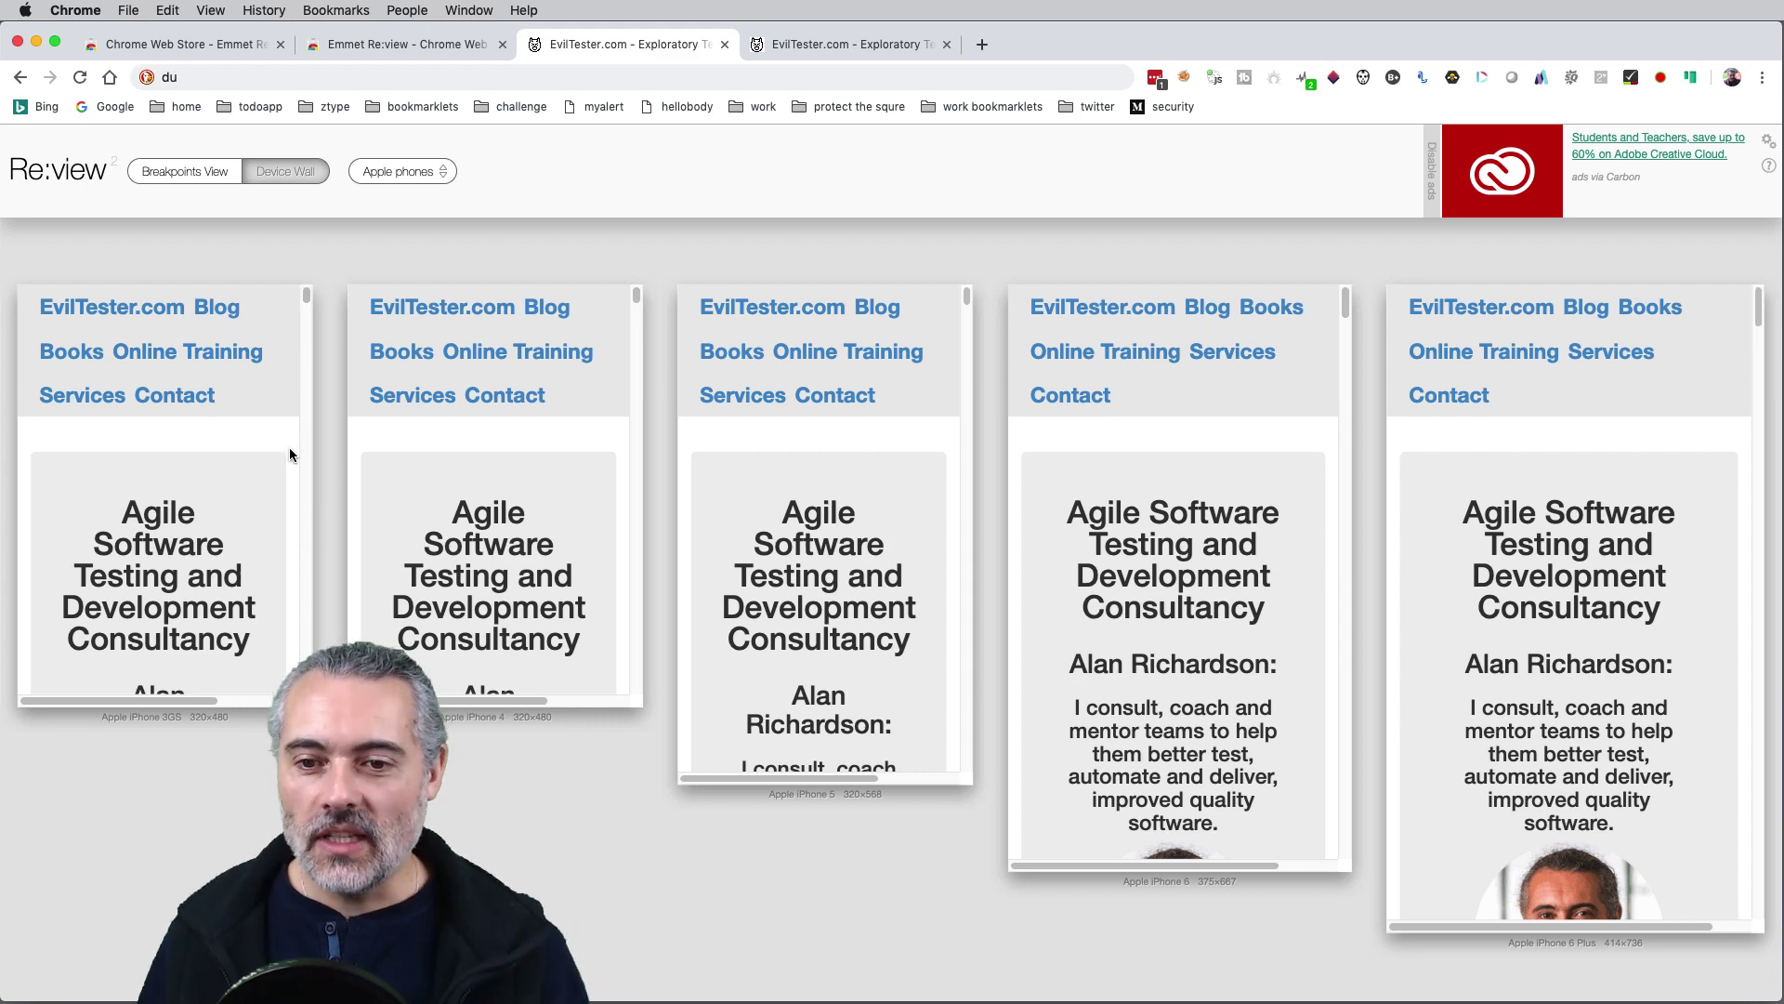
{"action": "scroll", "coordinate": [219, 479], "scroll_direction": "down", "scroll_amount": 10}
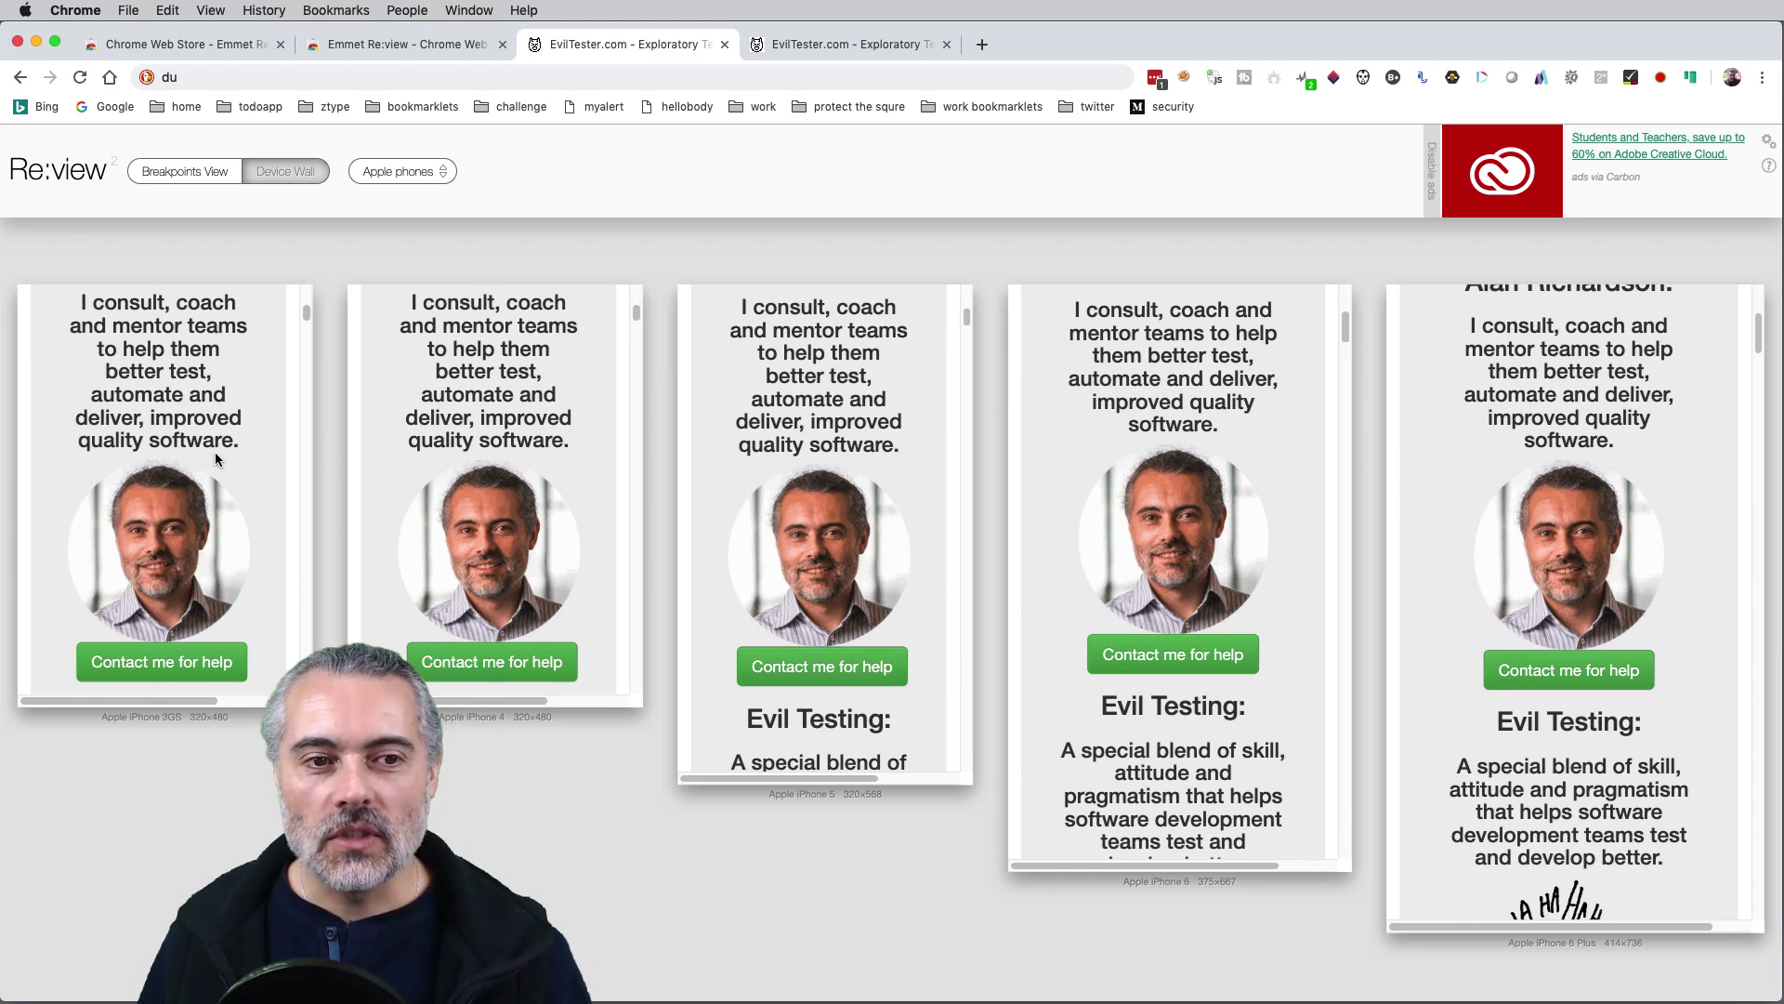
{"action": "left_click", "coordinate": [399, 171]}
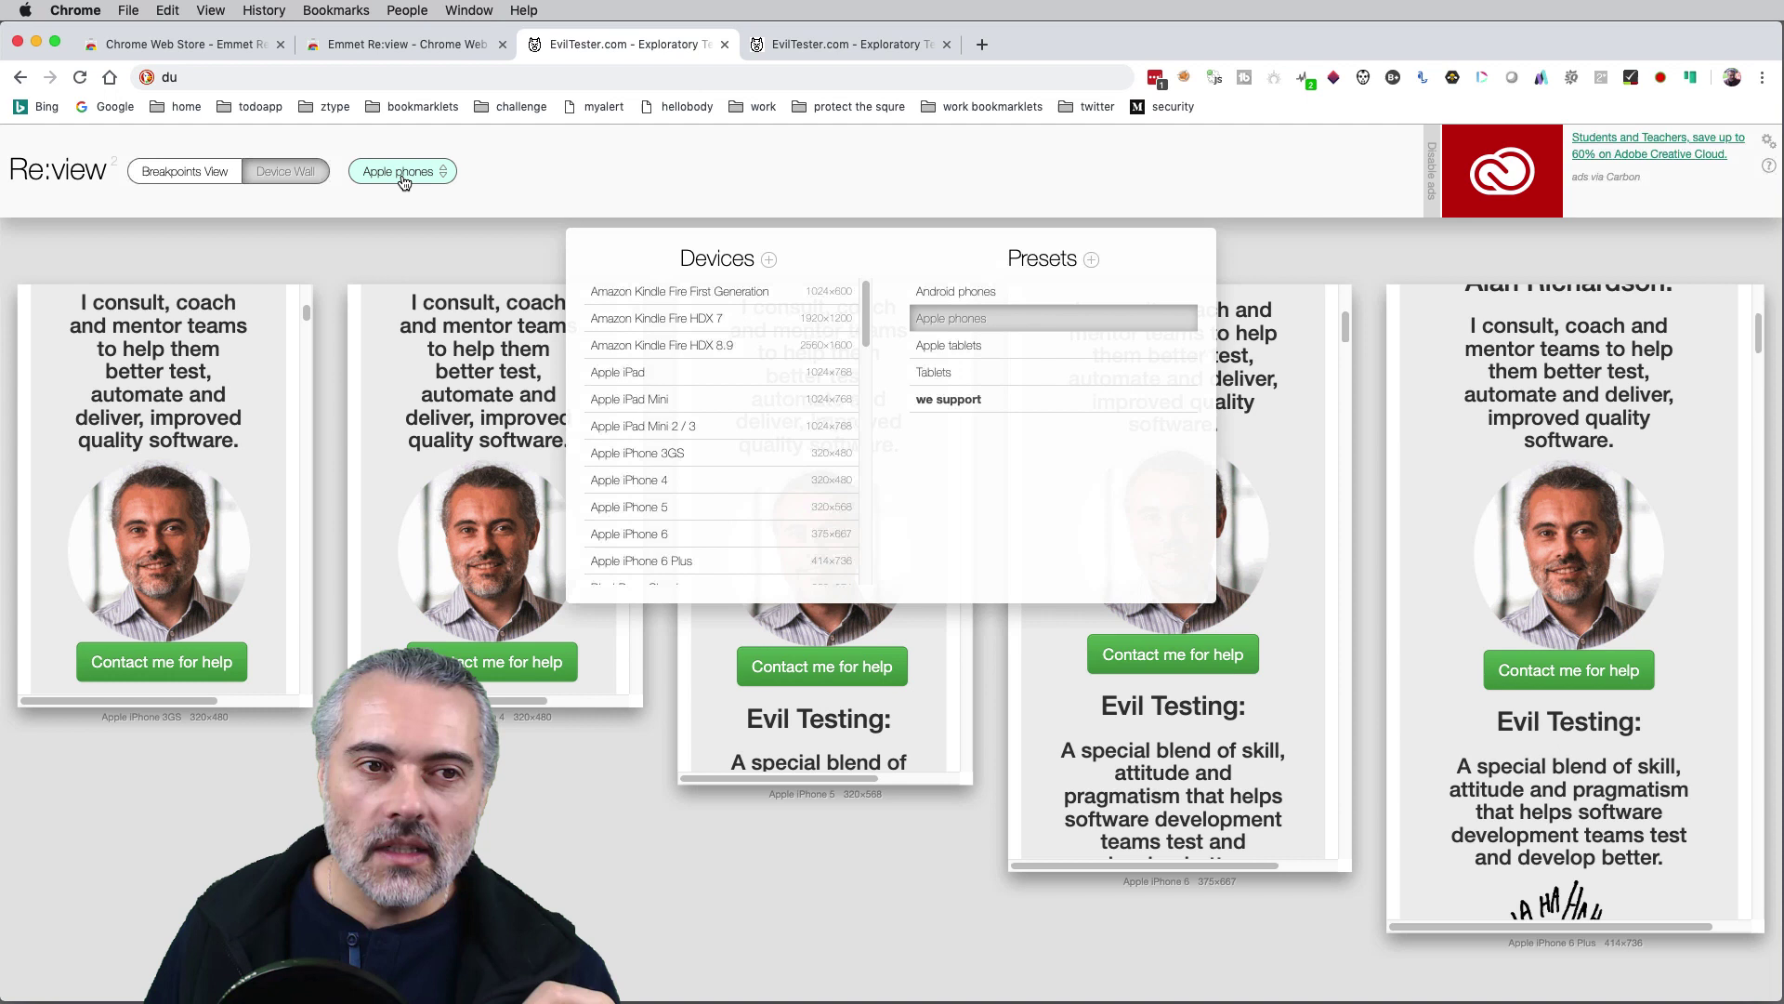
Start a new device preset named 'our devices'
{"action": "left_click", "coordinate": [1093, 260]}
{"action": "left_click", "coordinate": [985, 303]}
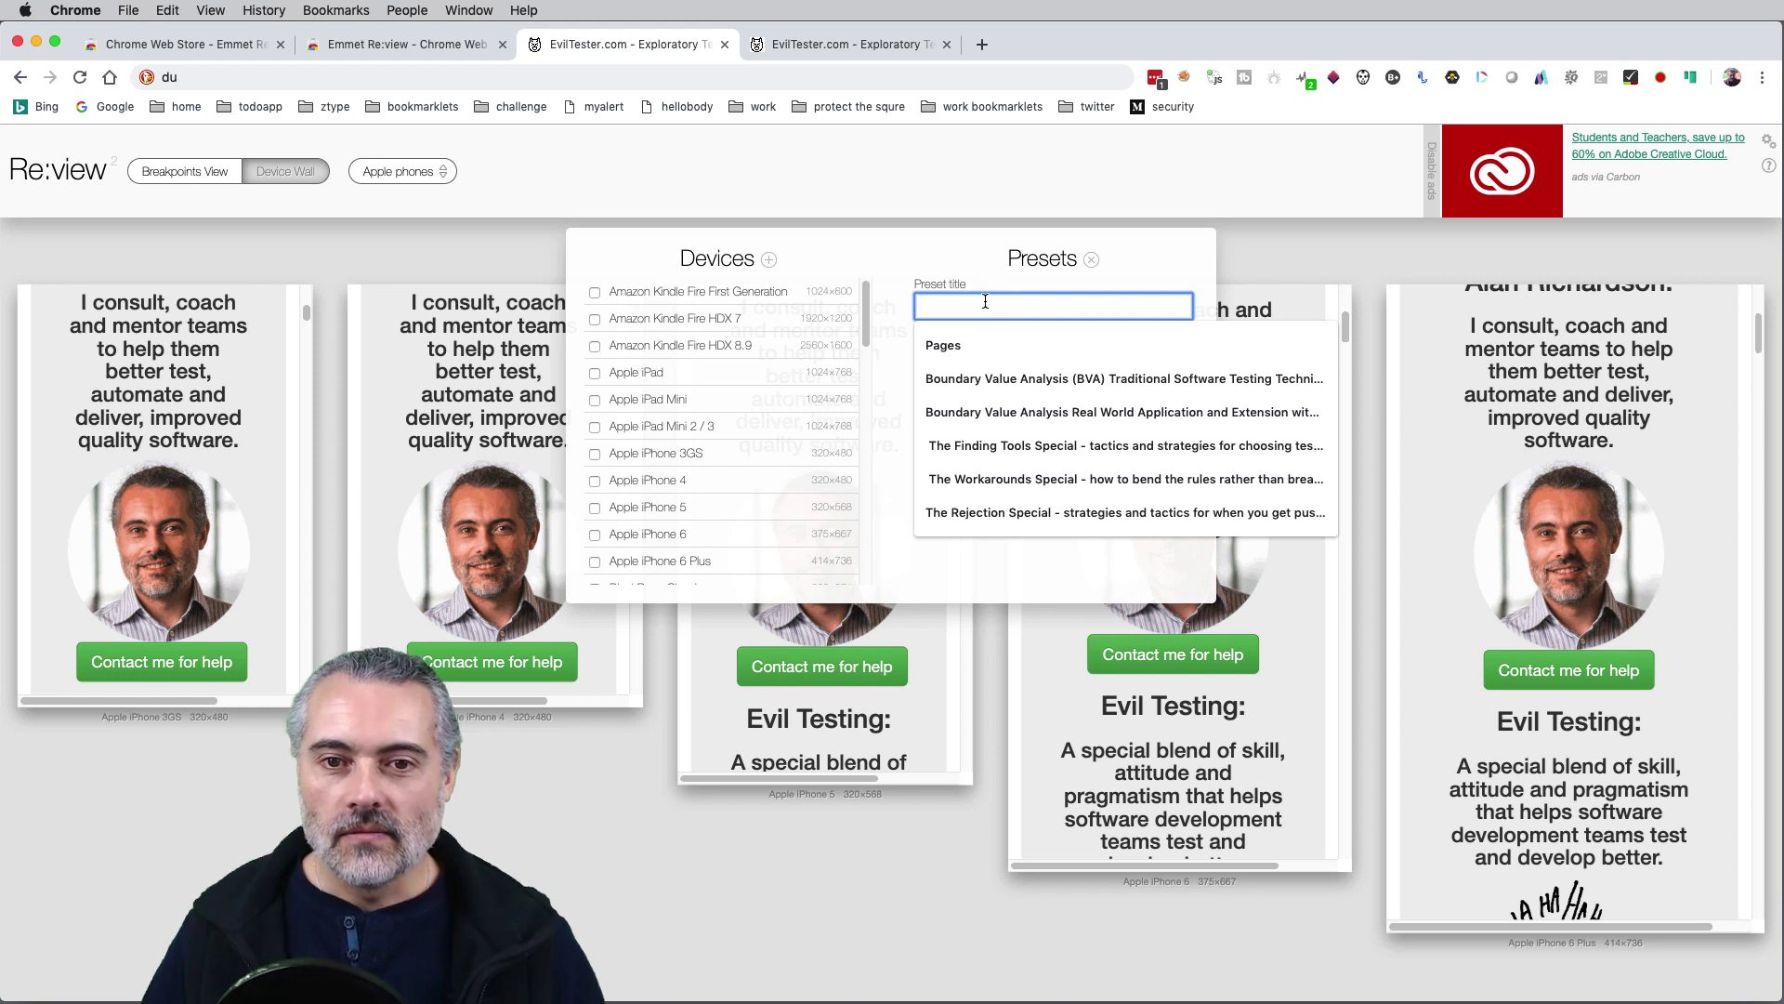
{"action": "type", "text": "our devices"}
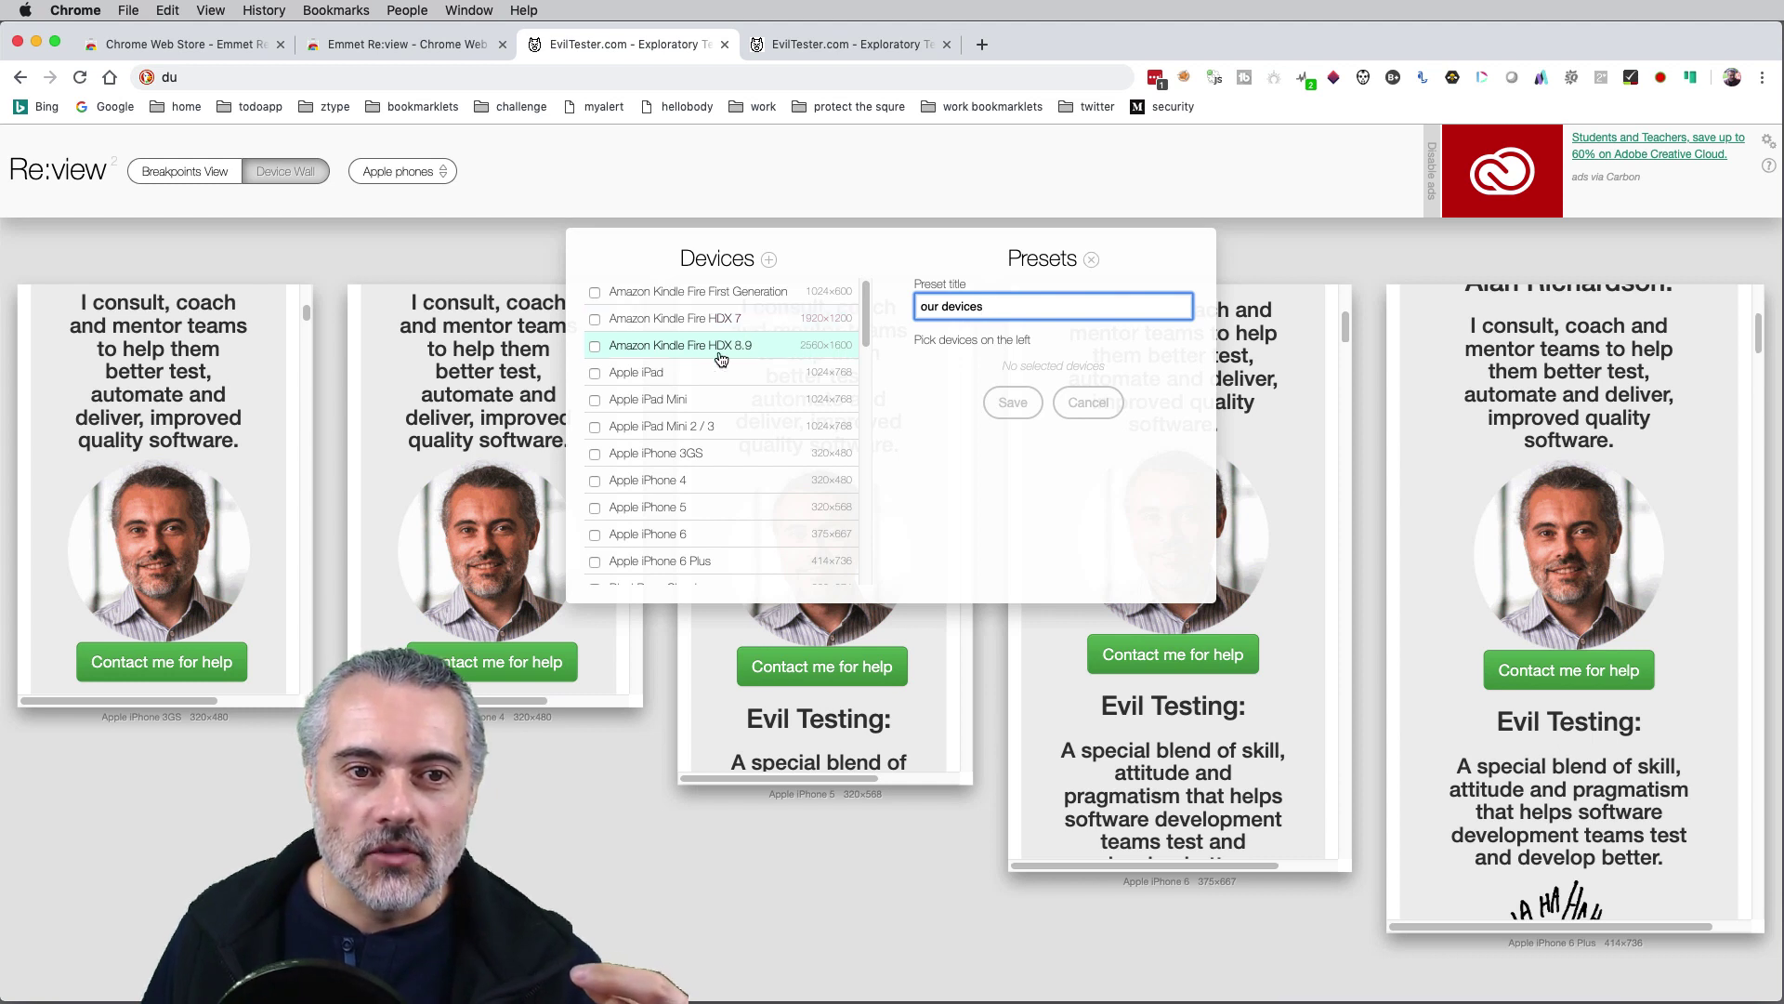
Add Kindle Fire HDX 8.9, iPhone 5, BlackBerry Classic, LG Optimus G and Galaxy Tab 7.7, then save
{"action": "left_click", "coordinate": [595, 346]}
{"action": "scroll", "coordinate": [729, 385], "scroll_direction": "down", "scroll_amount": 2}
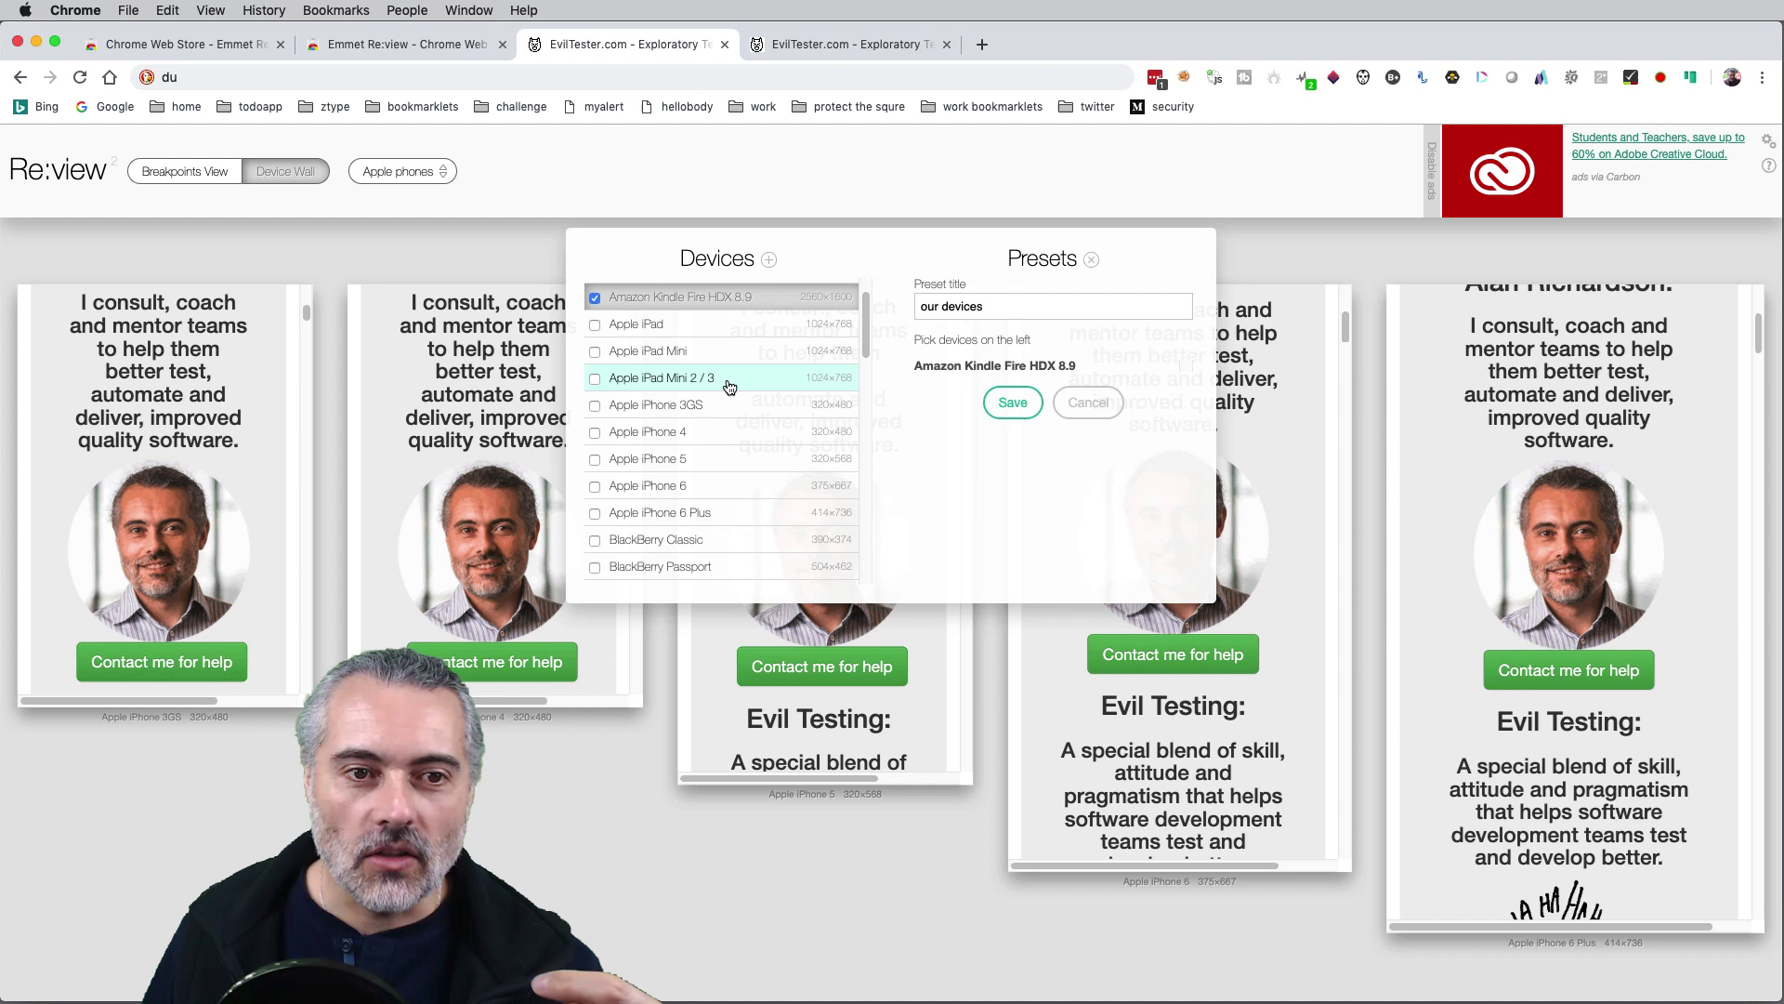
{"action": "left_click", "coordinate": [594, 435]}
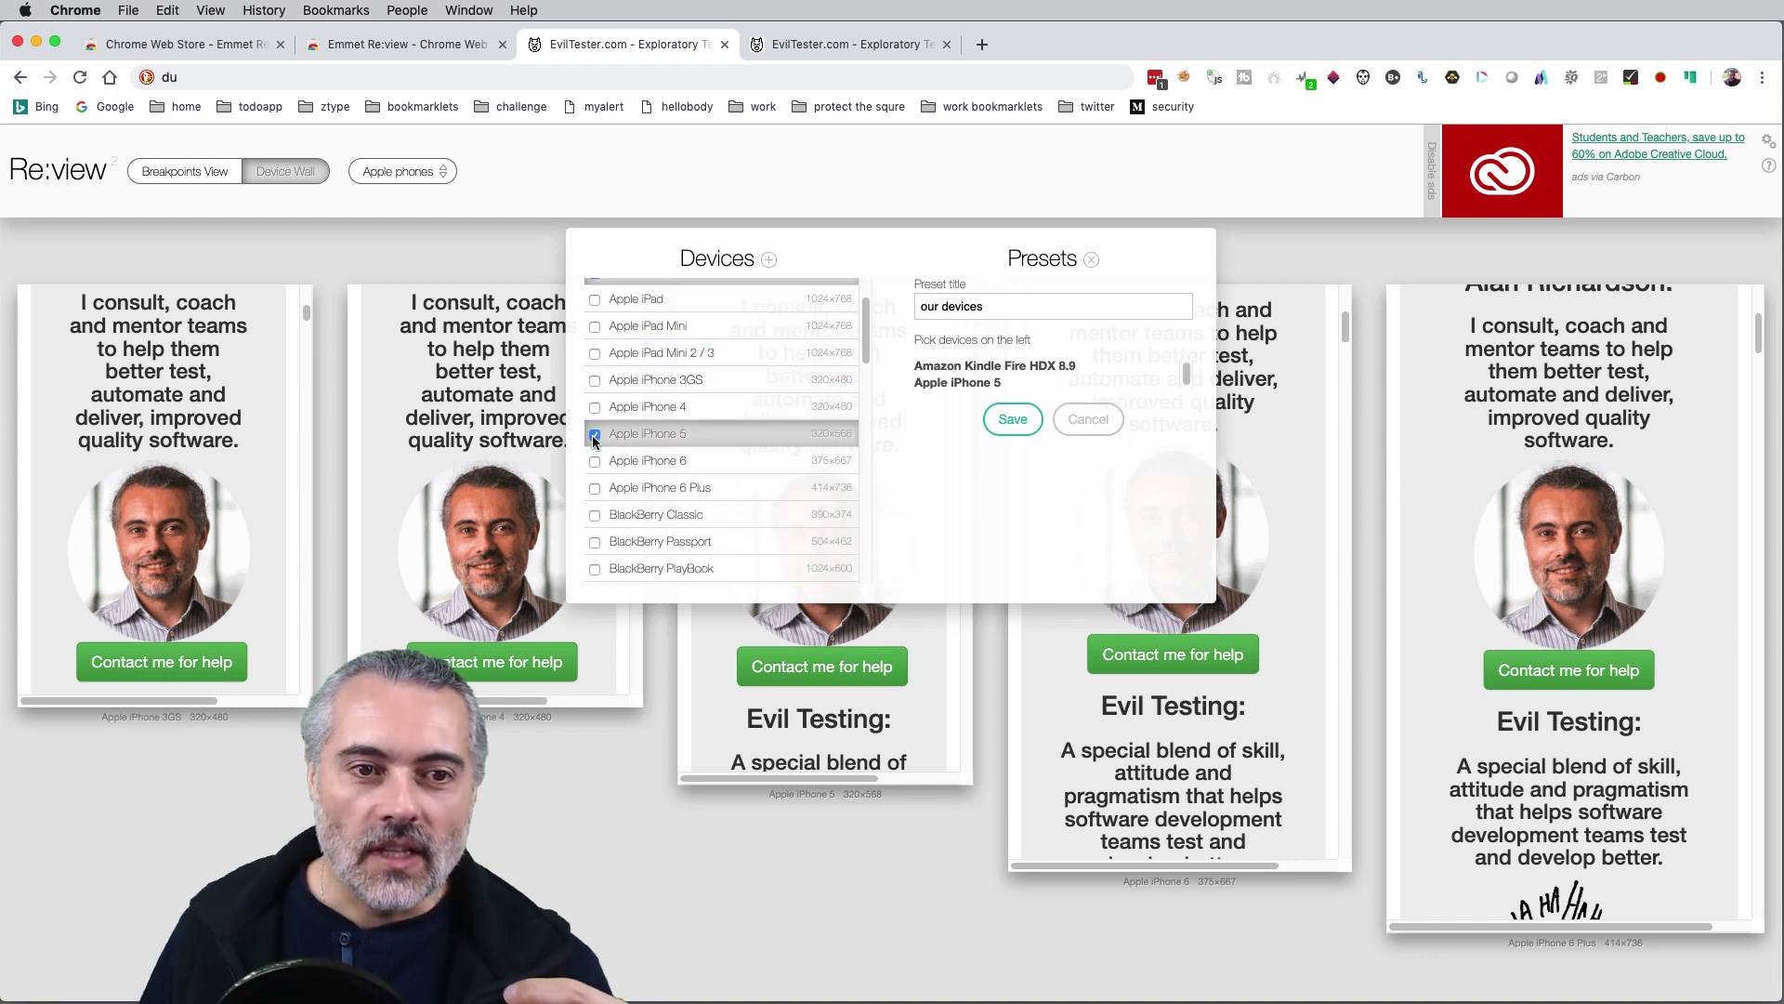
{"action": "scroll", "coordinate": [755, 450], "scroll_direction": "down", "scroll_amount": 5}
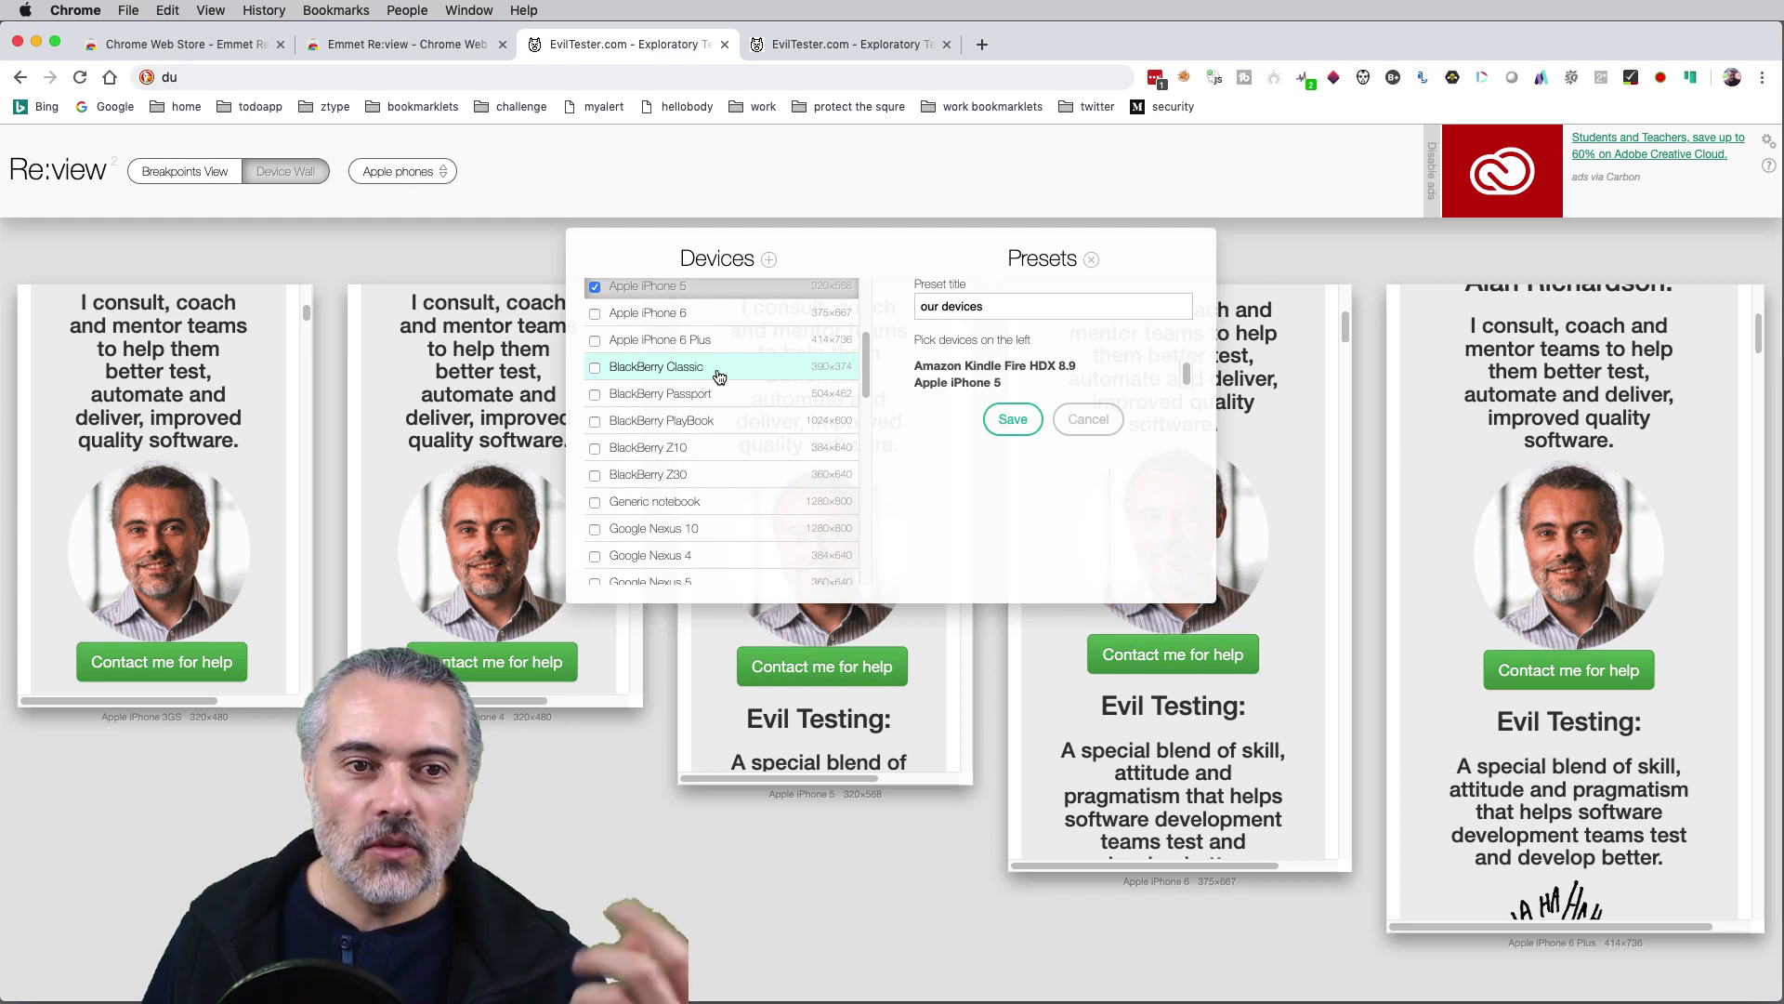
{"action": "left_click", "coordinate": [595, 367]}
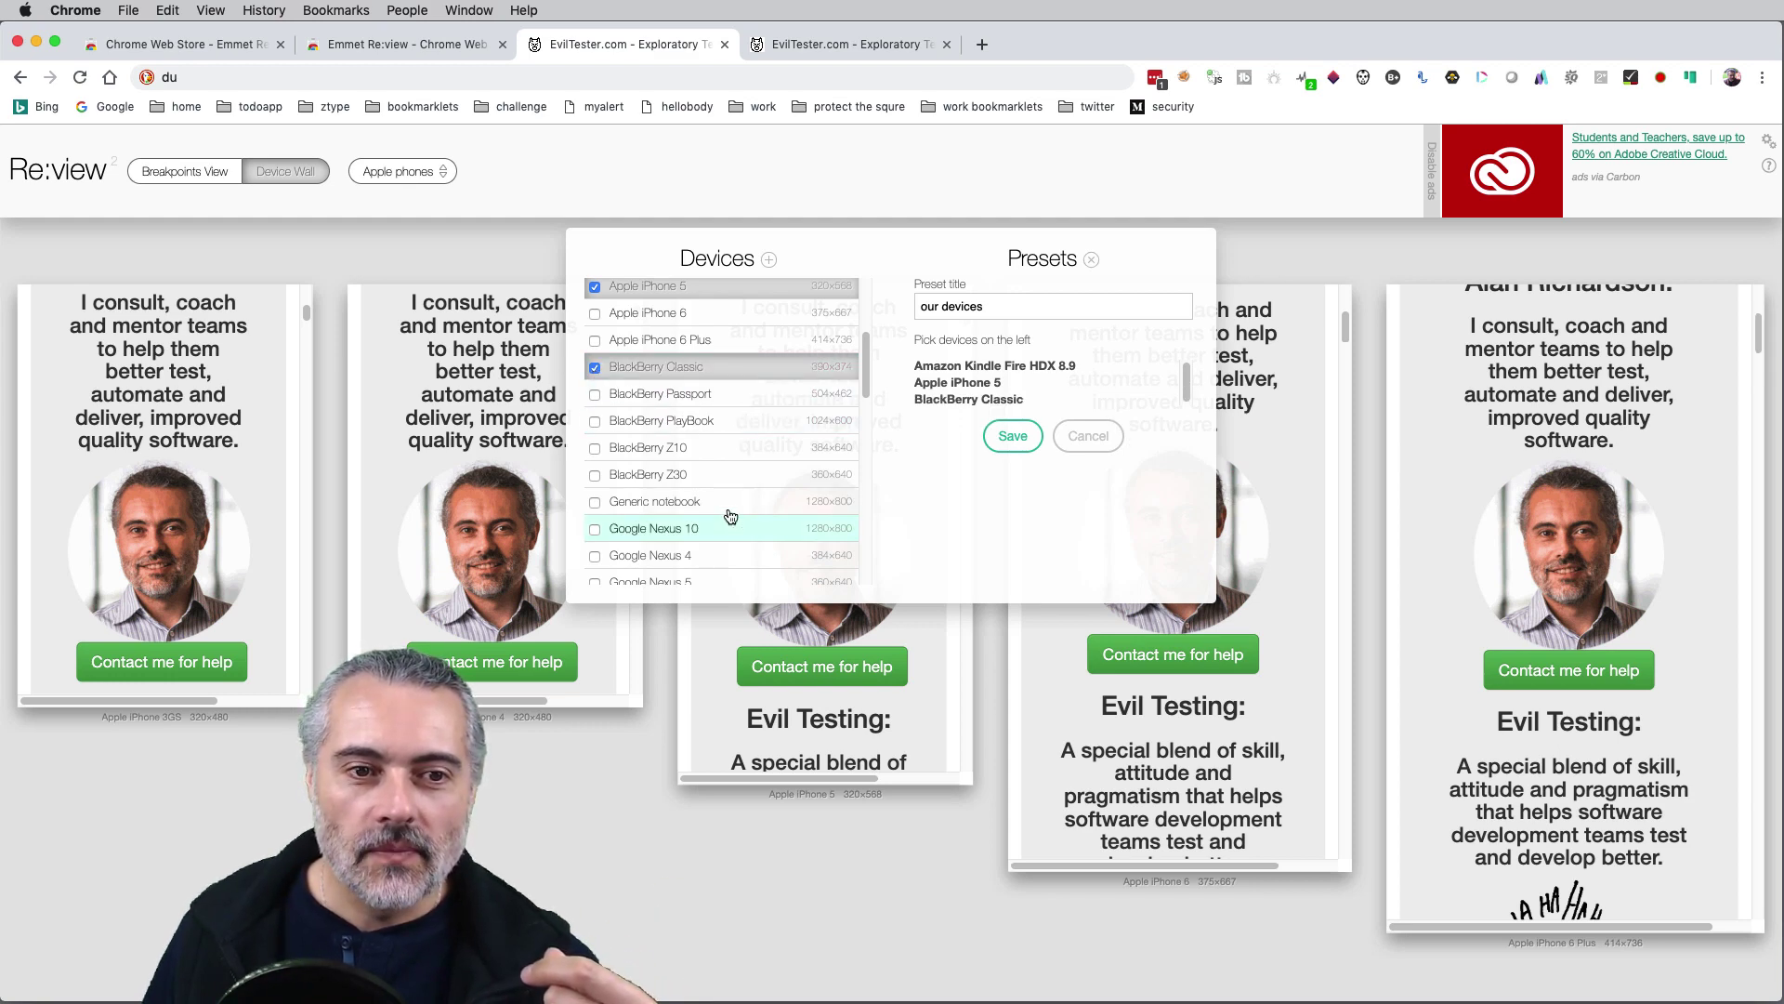
{"action": "scroll", "coordinate": [730, 501], "scroll_direction": "down", "scroll_amount": 5}
{"action": "left_click", "coordinate": [595, 424]}
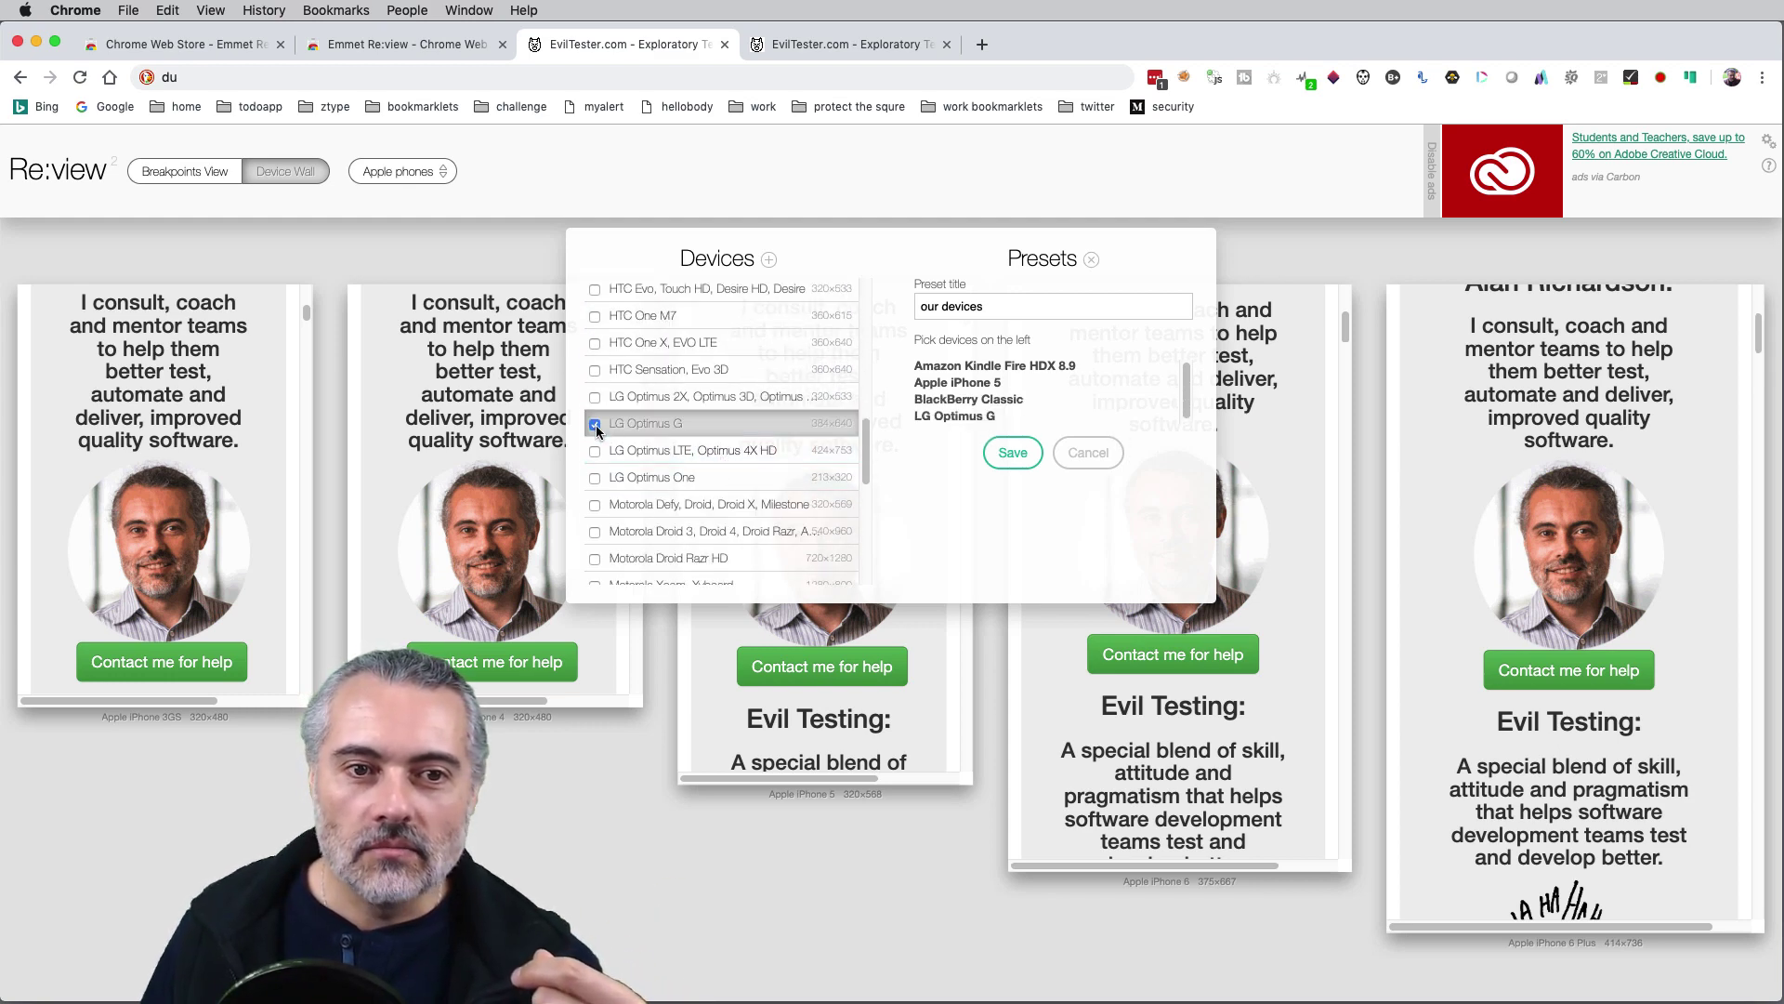
{"action": "scroll", "coordinate": [595, 455], "scroll_direction": "down", "scroll_amount": 10}
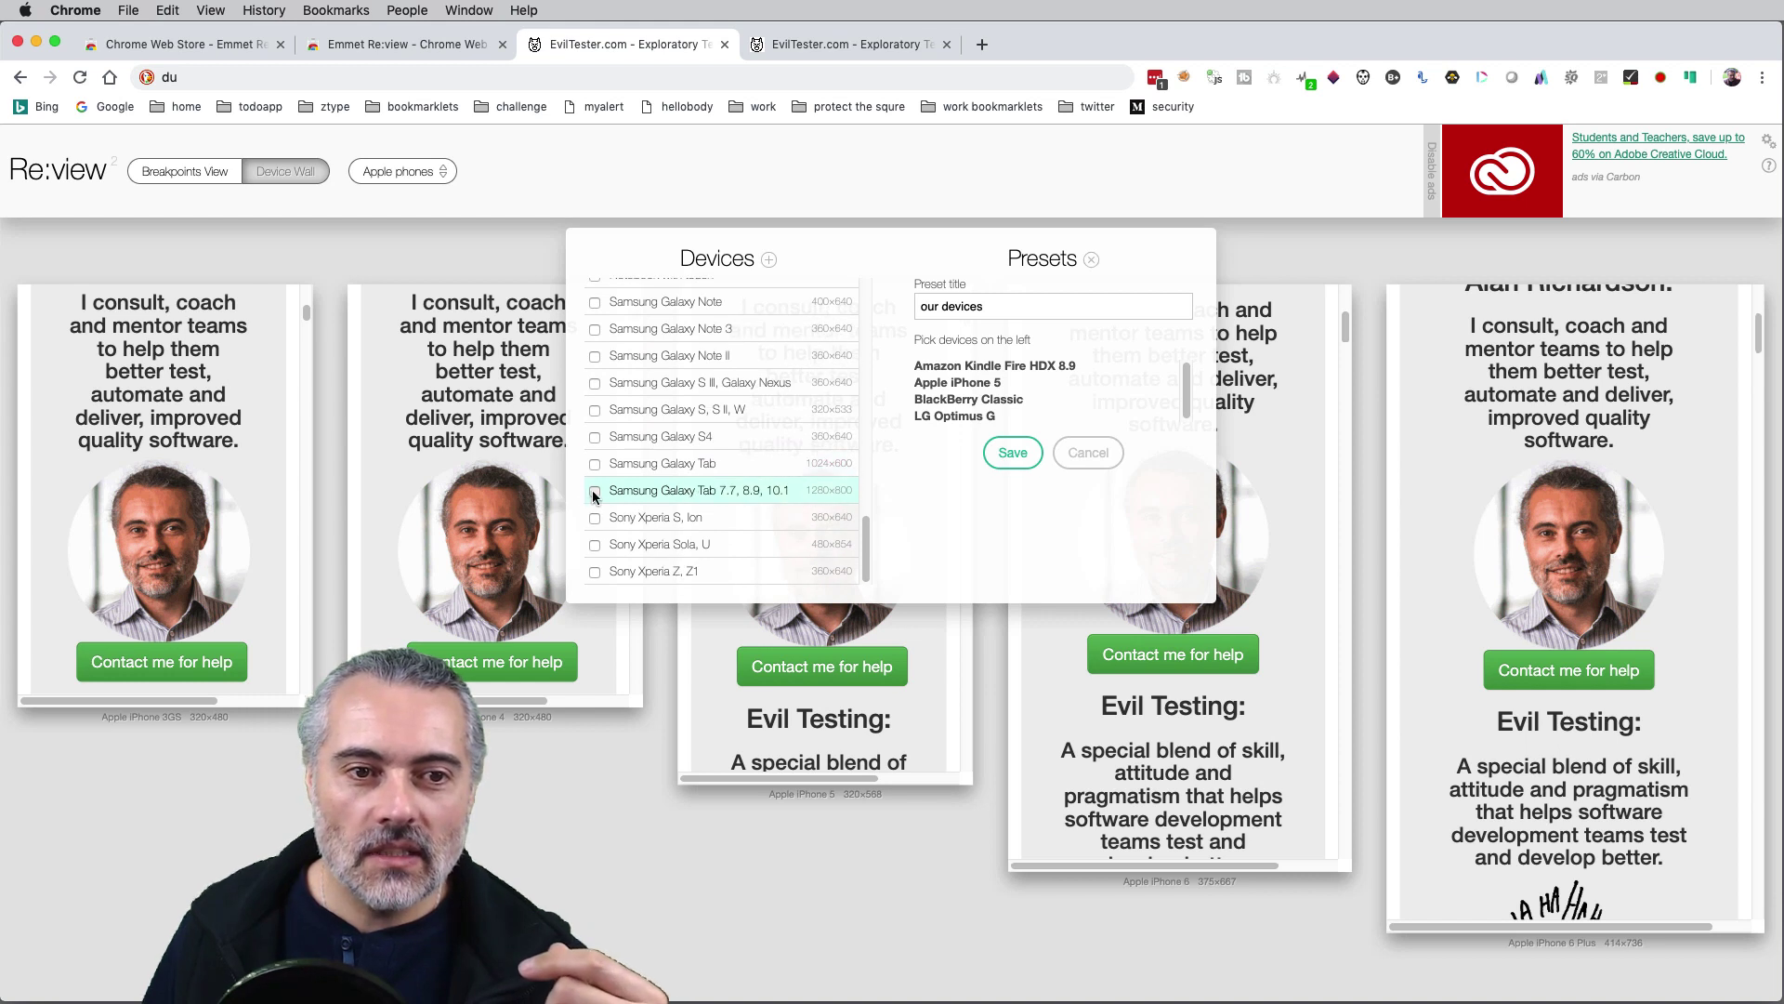
{"action": "left_click", "coordinate": [595, 491]}
{"action": "left_click", "coordinate": [1013, 453]}
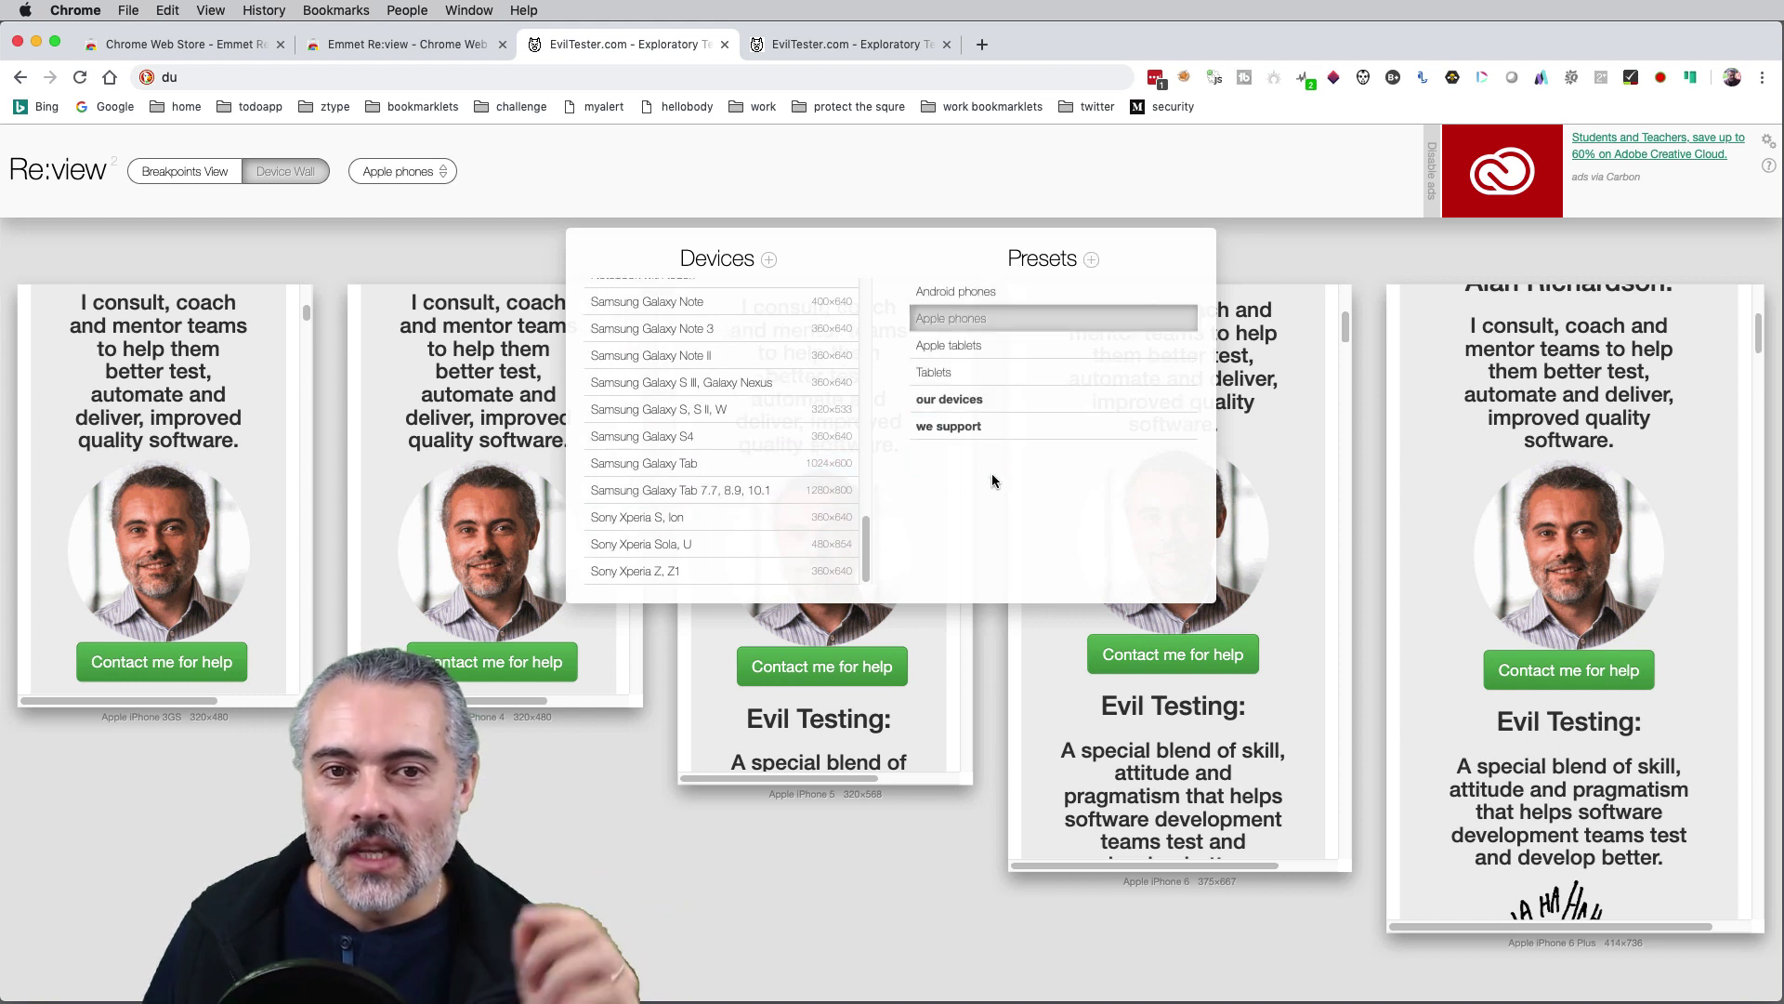
Load the 'our devices' preset and scroll EvilTester.com through its five synced frames
{"action": "left_click", "coordinate": [967, 407]}
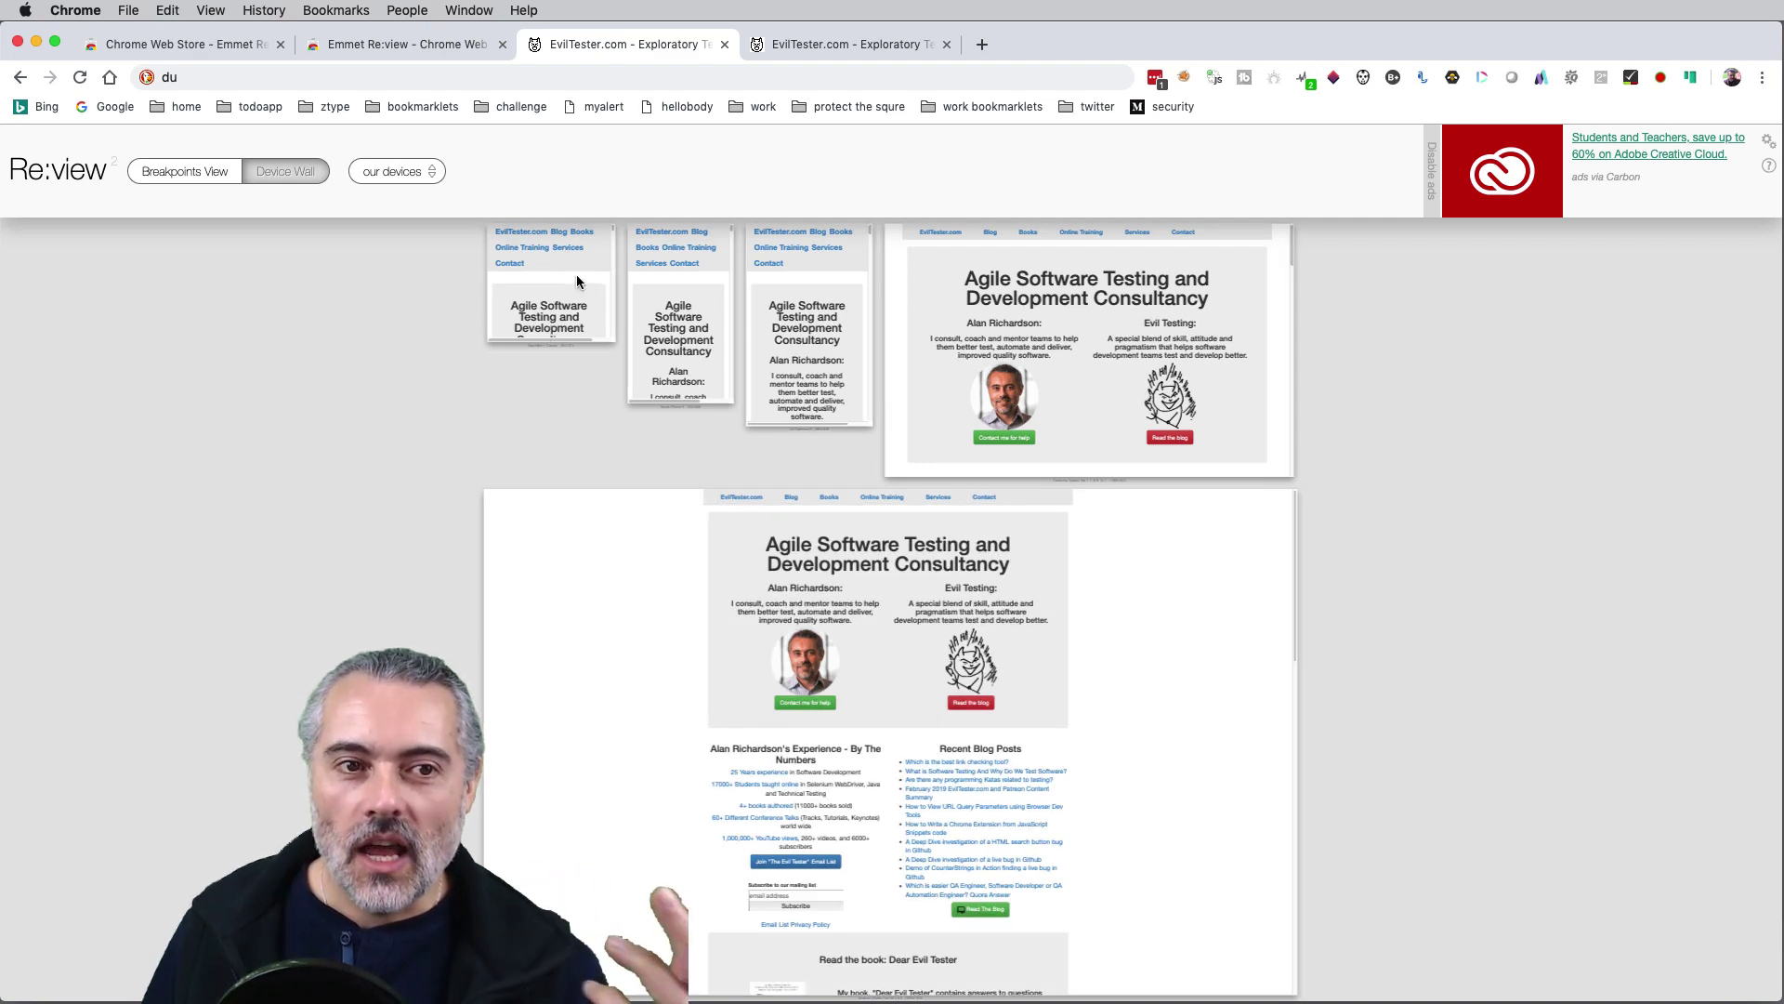
{"action": "scroll", "coordinate": [576, 275], "scroll_direction": "down", "scroll_amount": 3}
{"action": "scroll", "coordinate": [577, 275], "scroll_direction": "down", "scroll_amount": 3}
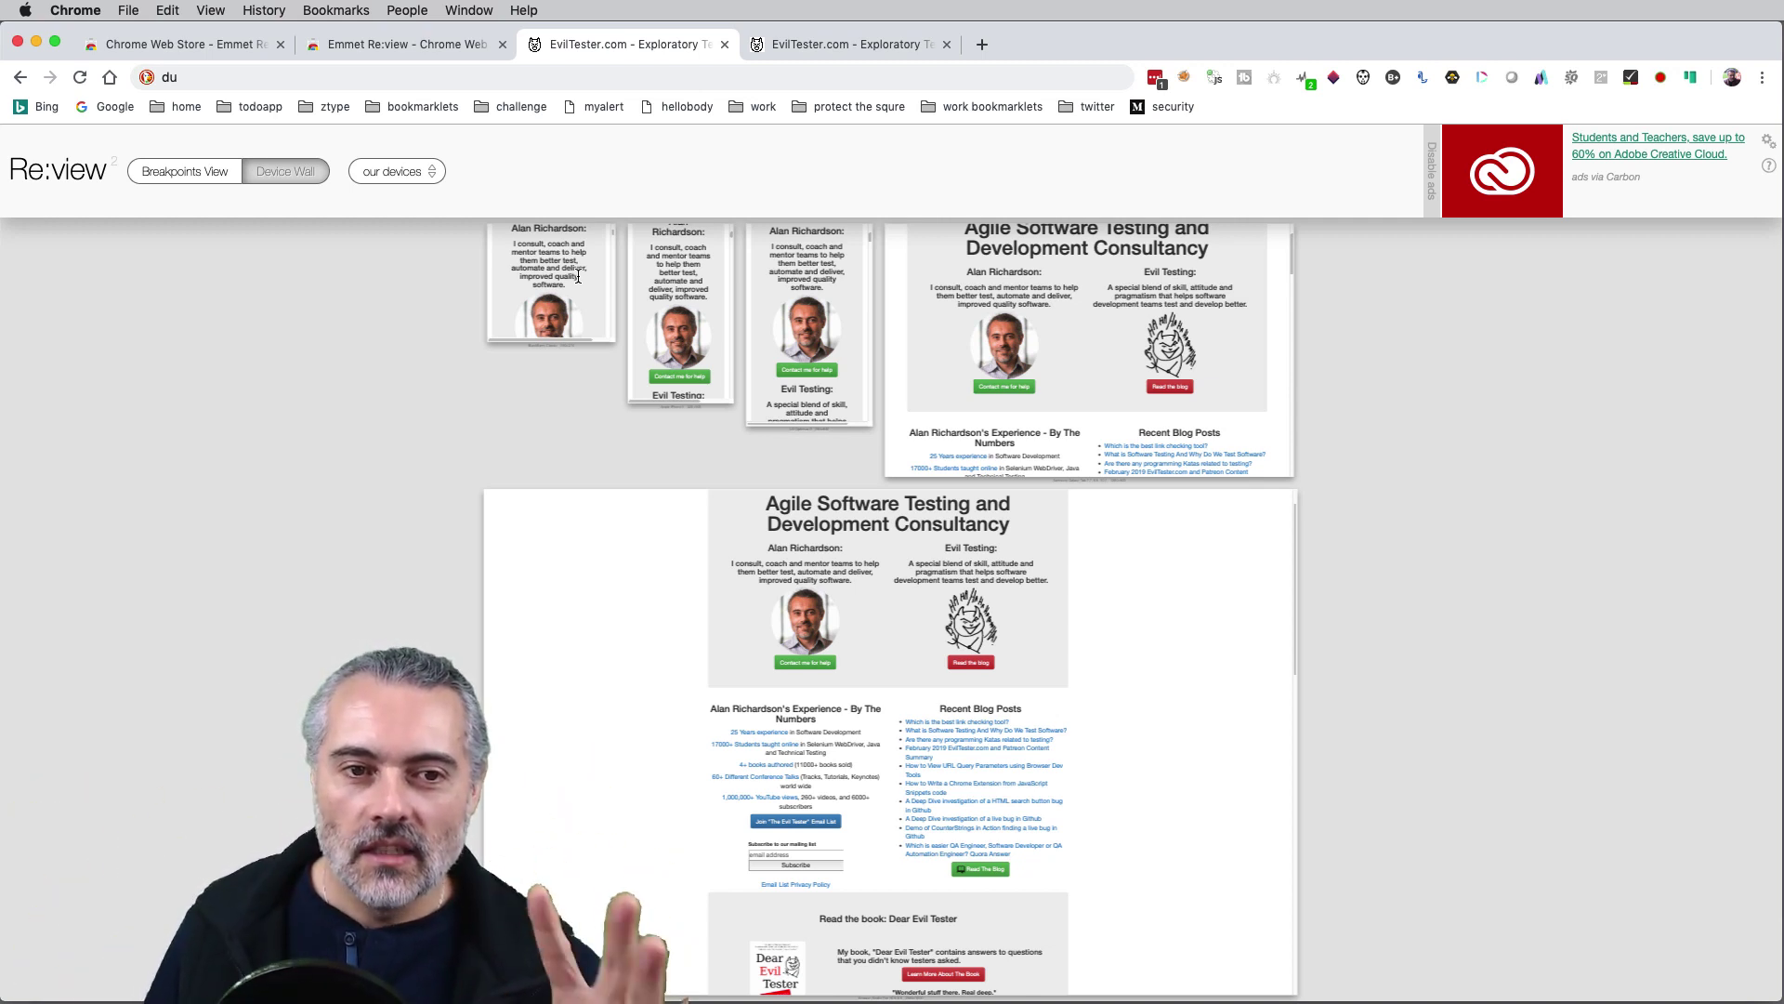
{"action": "scroll", "coordinate": [577, 275], "scroll_direction": "down", "scroll_amount": 5}
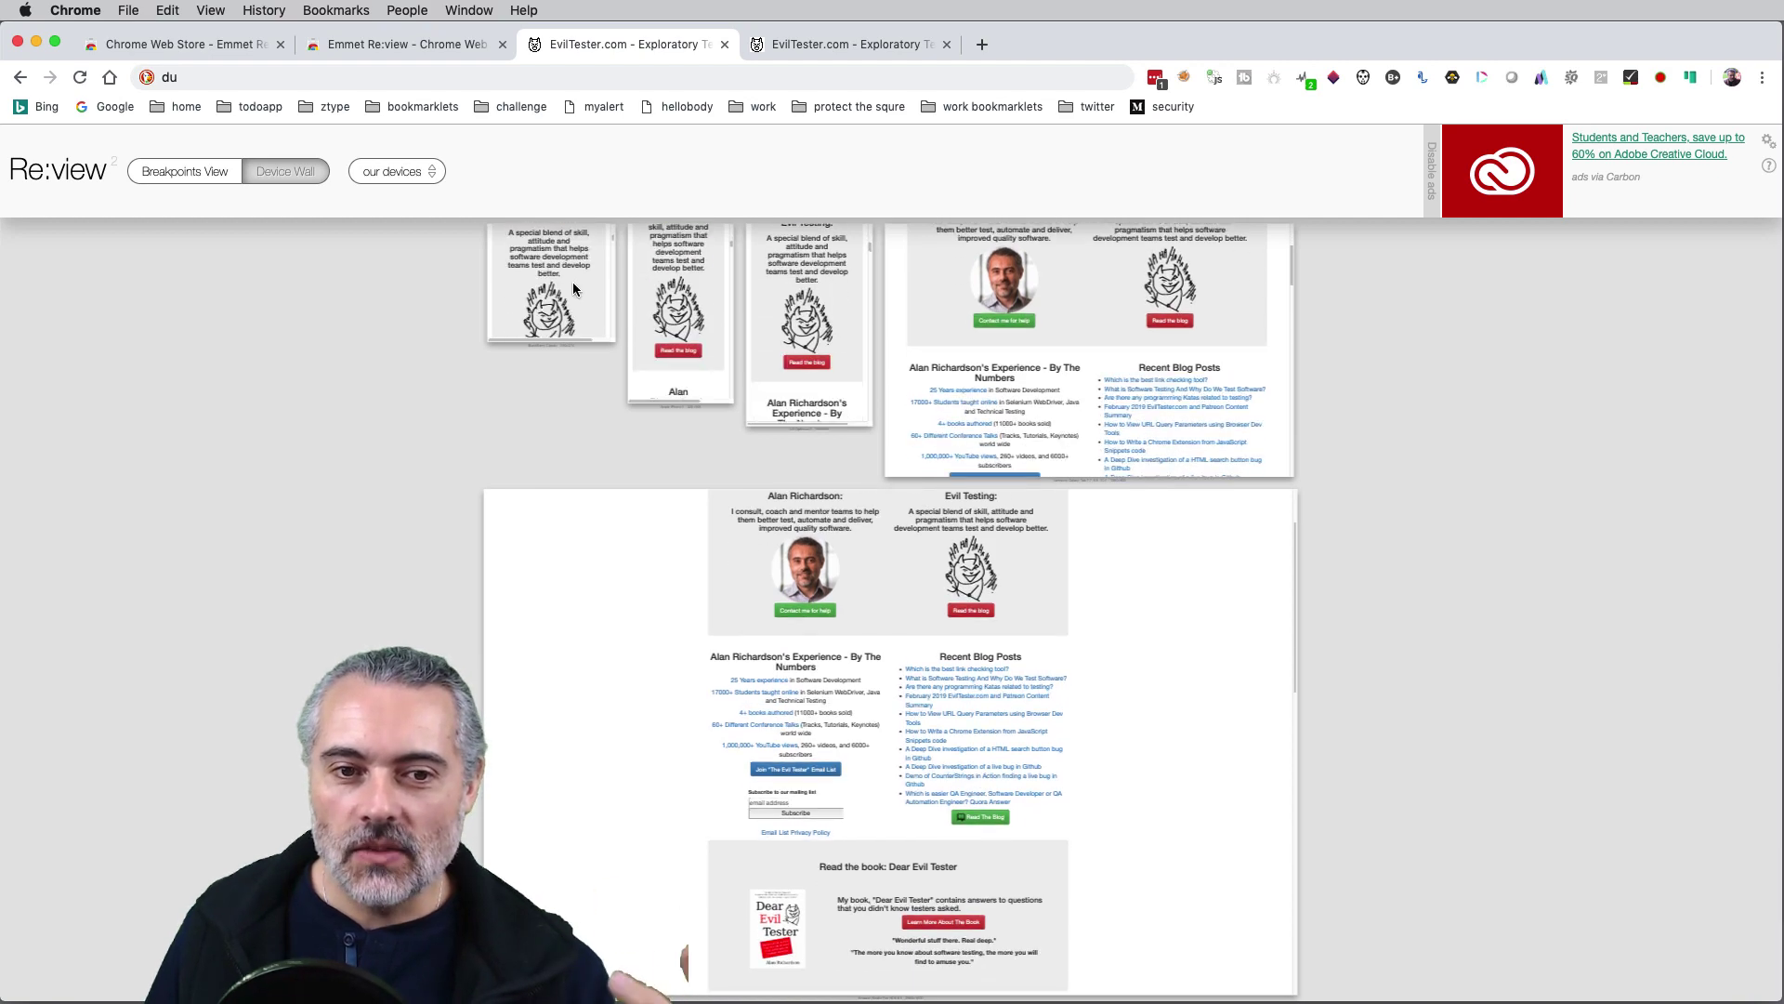
{"action": "scroll", "coordinate": [572, 286], "scroll_direction": "down", "scroll_amount": 5}
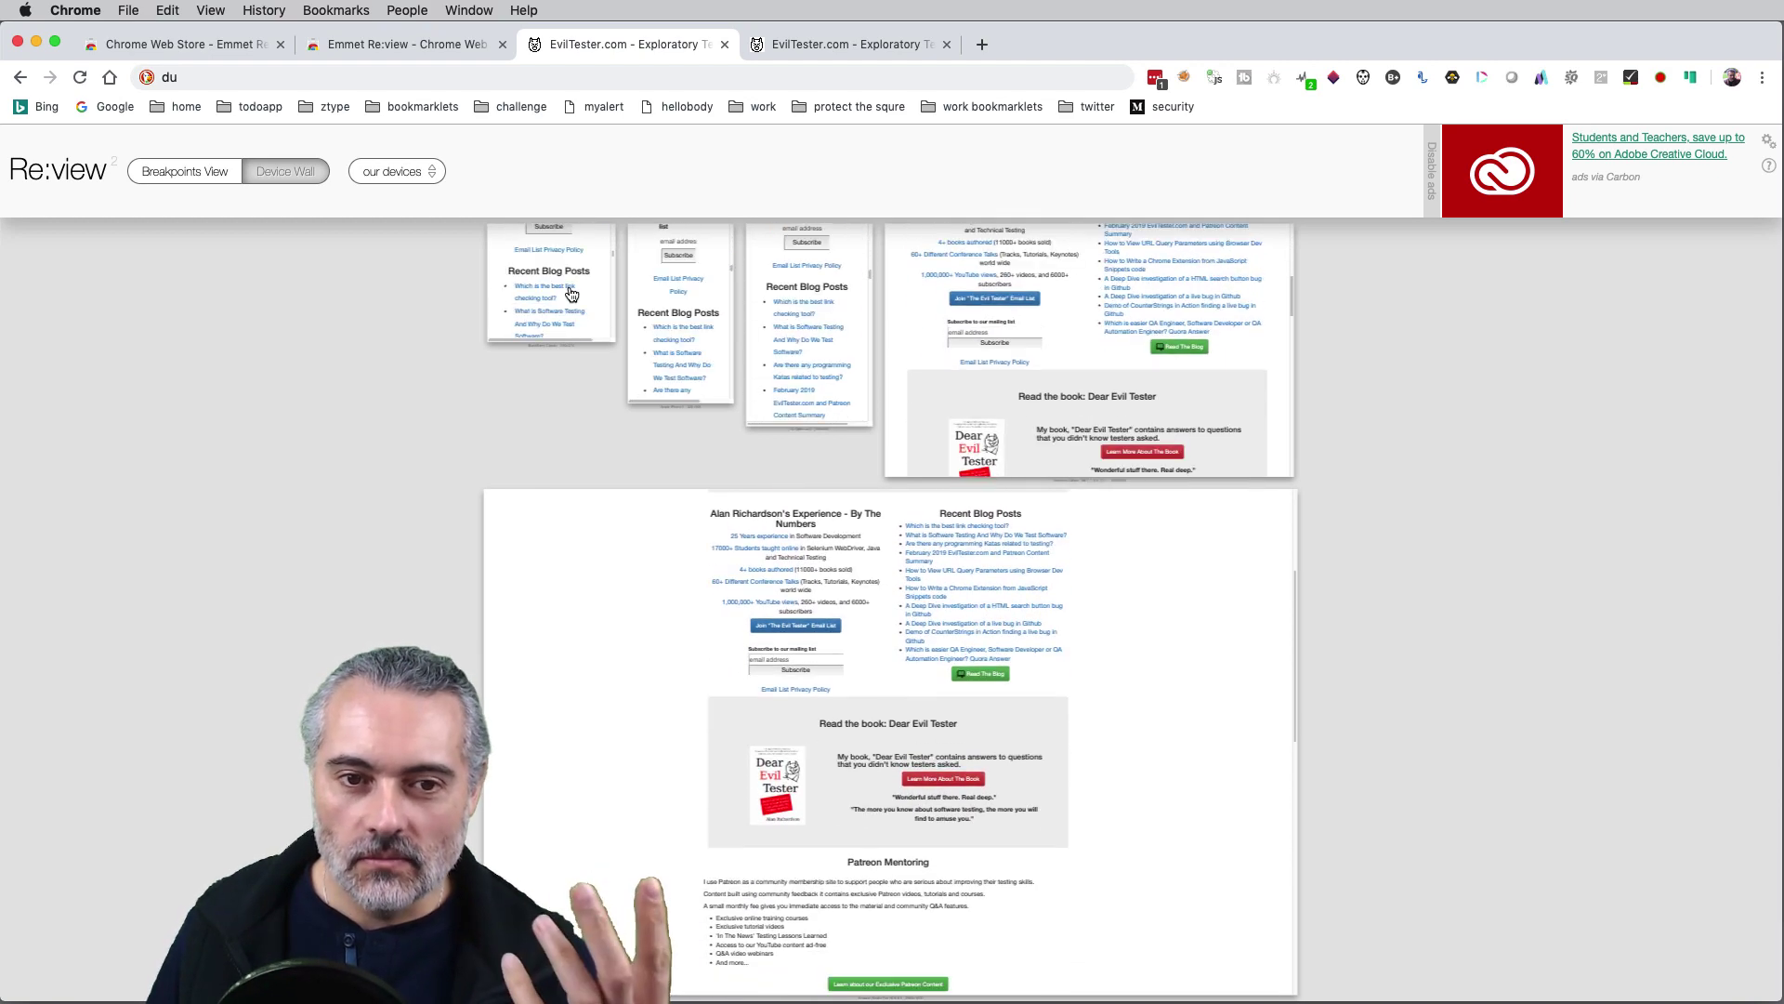
{"action": "scroll", "coordinate": [570, 293], "scroll_direction": "down", "scroll_amount": 5}
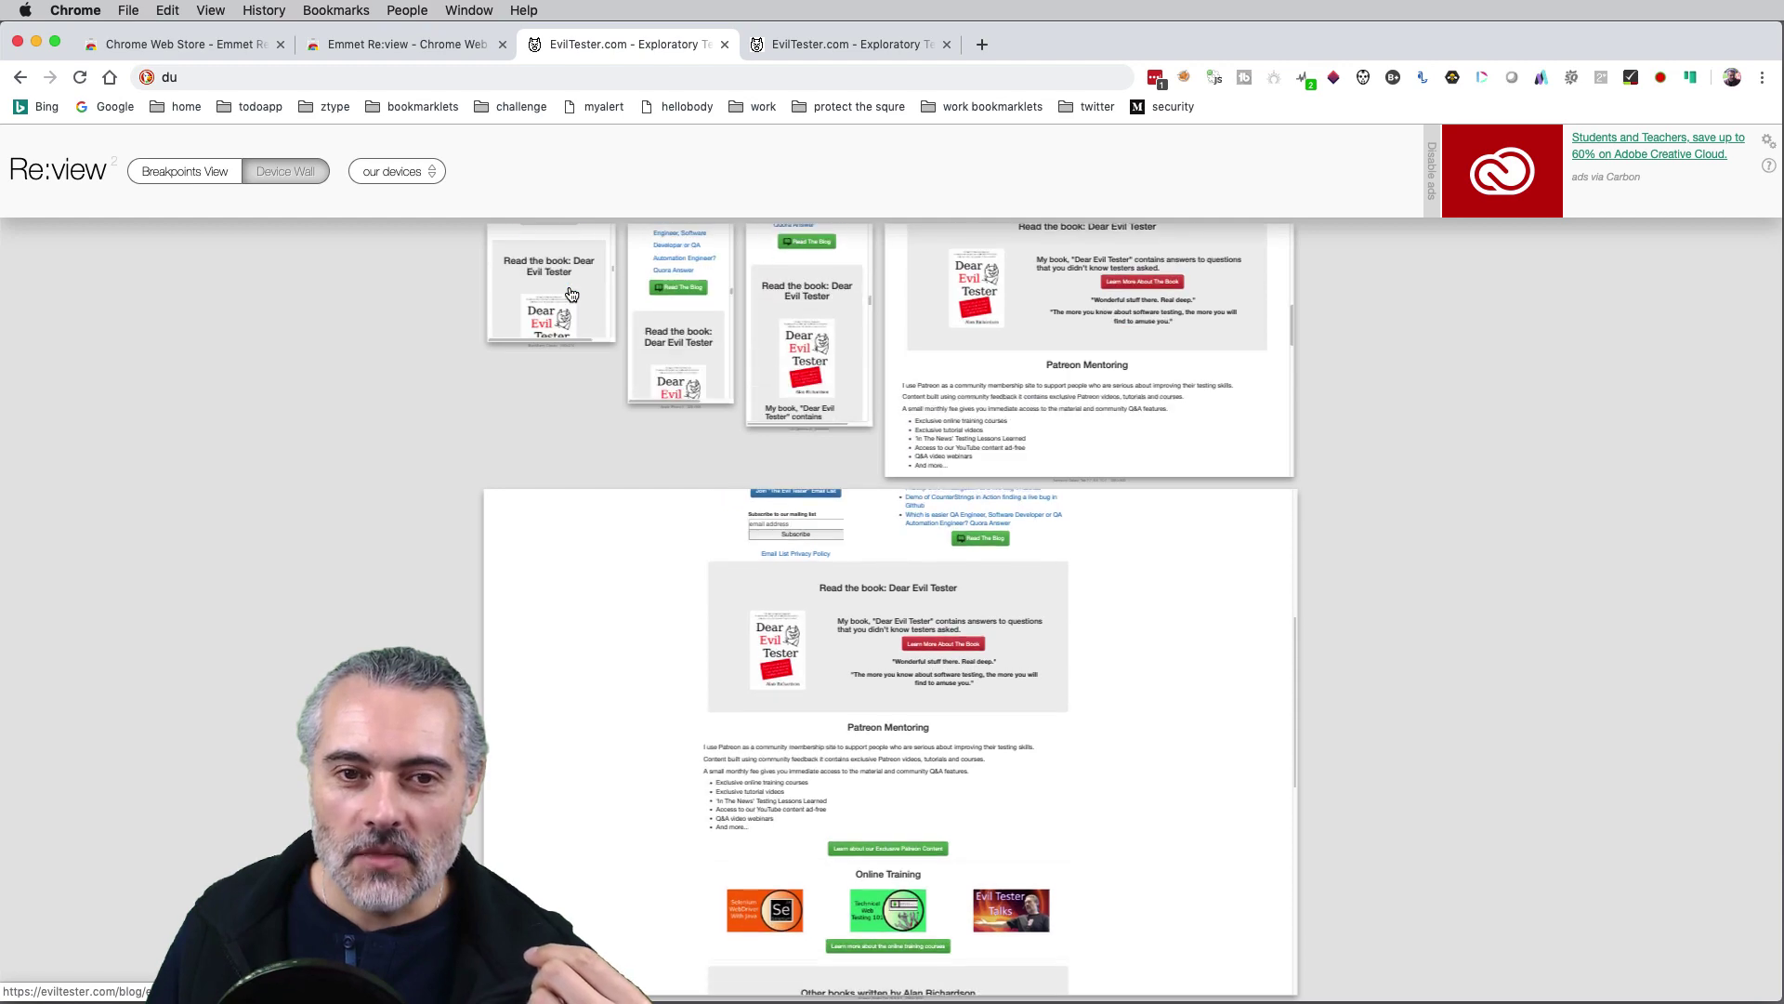
{"action": "scroll", "coordinate": [569, 292], "scroll_direction": "down", "scroll_amount": 3}
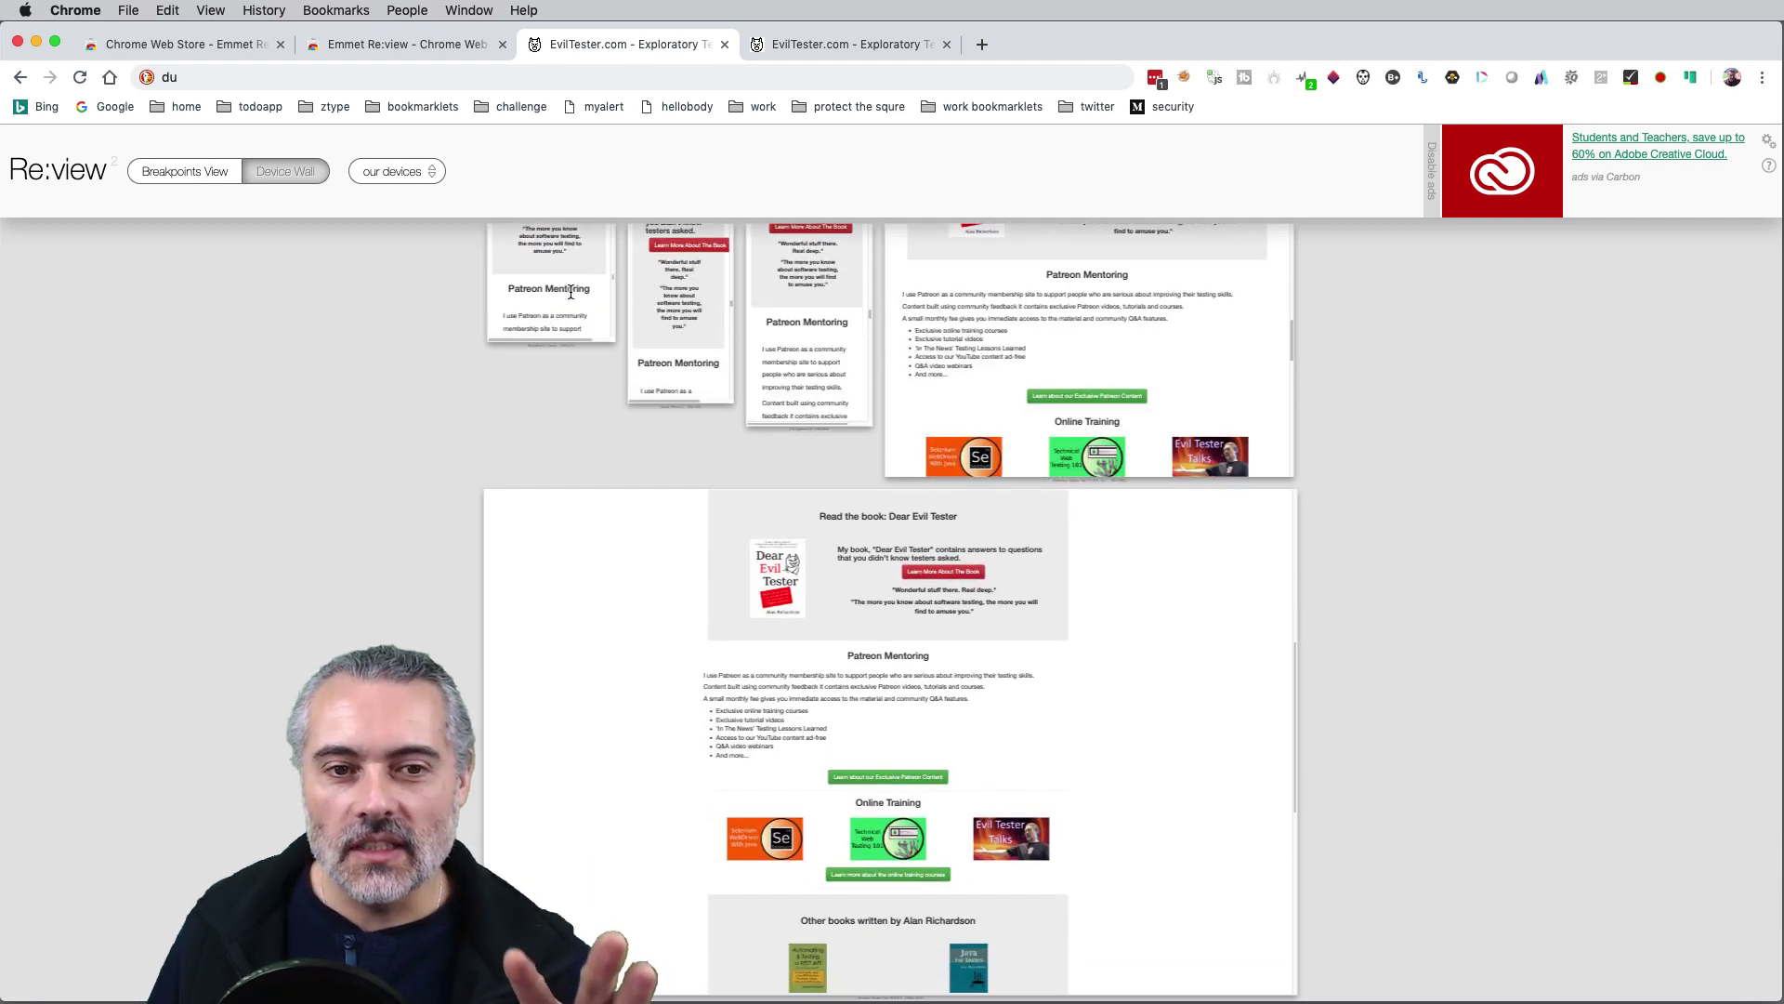
{"action": "scroll", "coordinate": [571, 293], "scroll_direction": "down", "scroll_amount": 4}
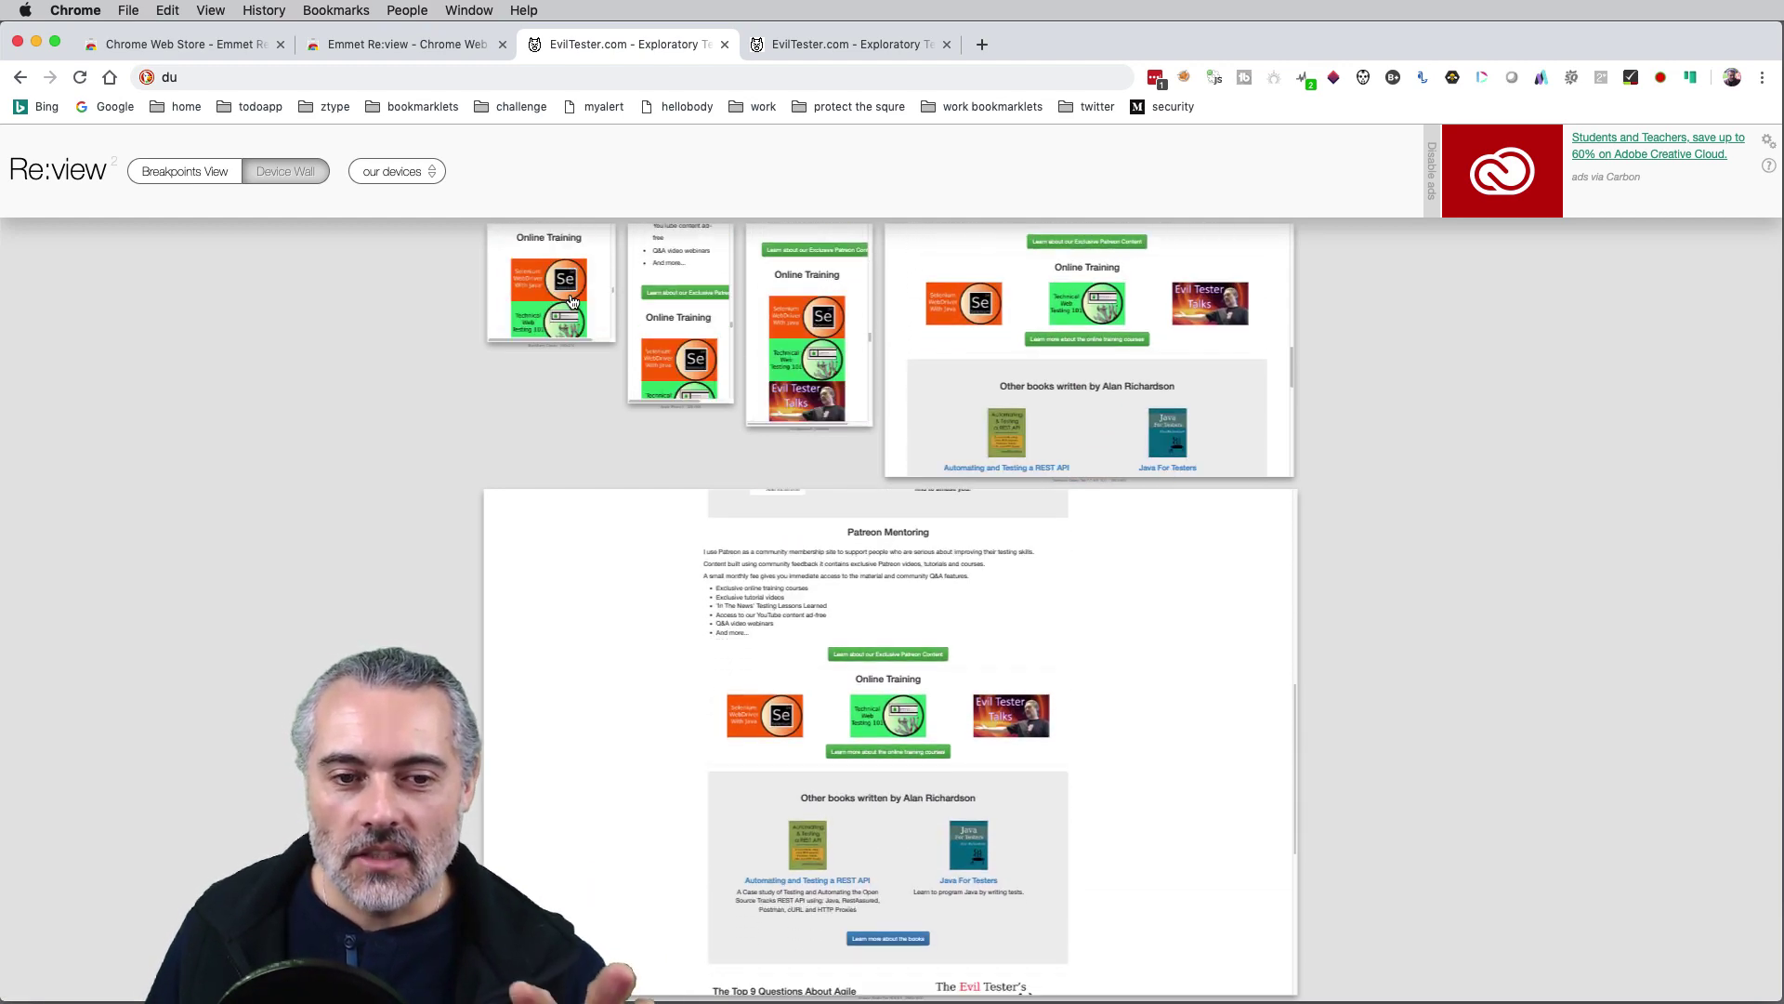
{"action": "scroll", "coordinate": [571, 301], "scroll_direction": "down", "scroll_amount": 5}
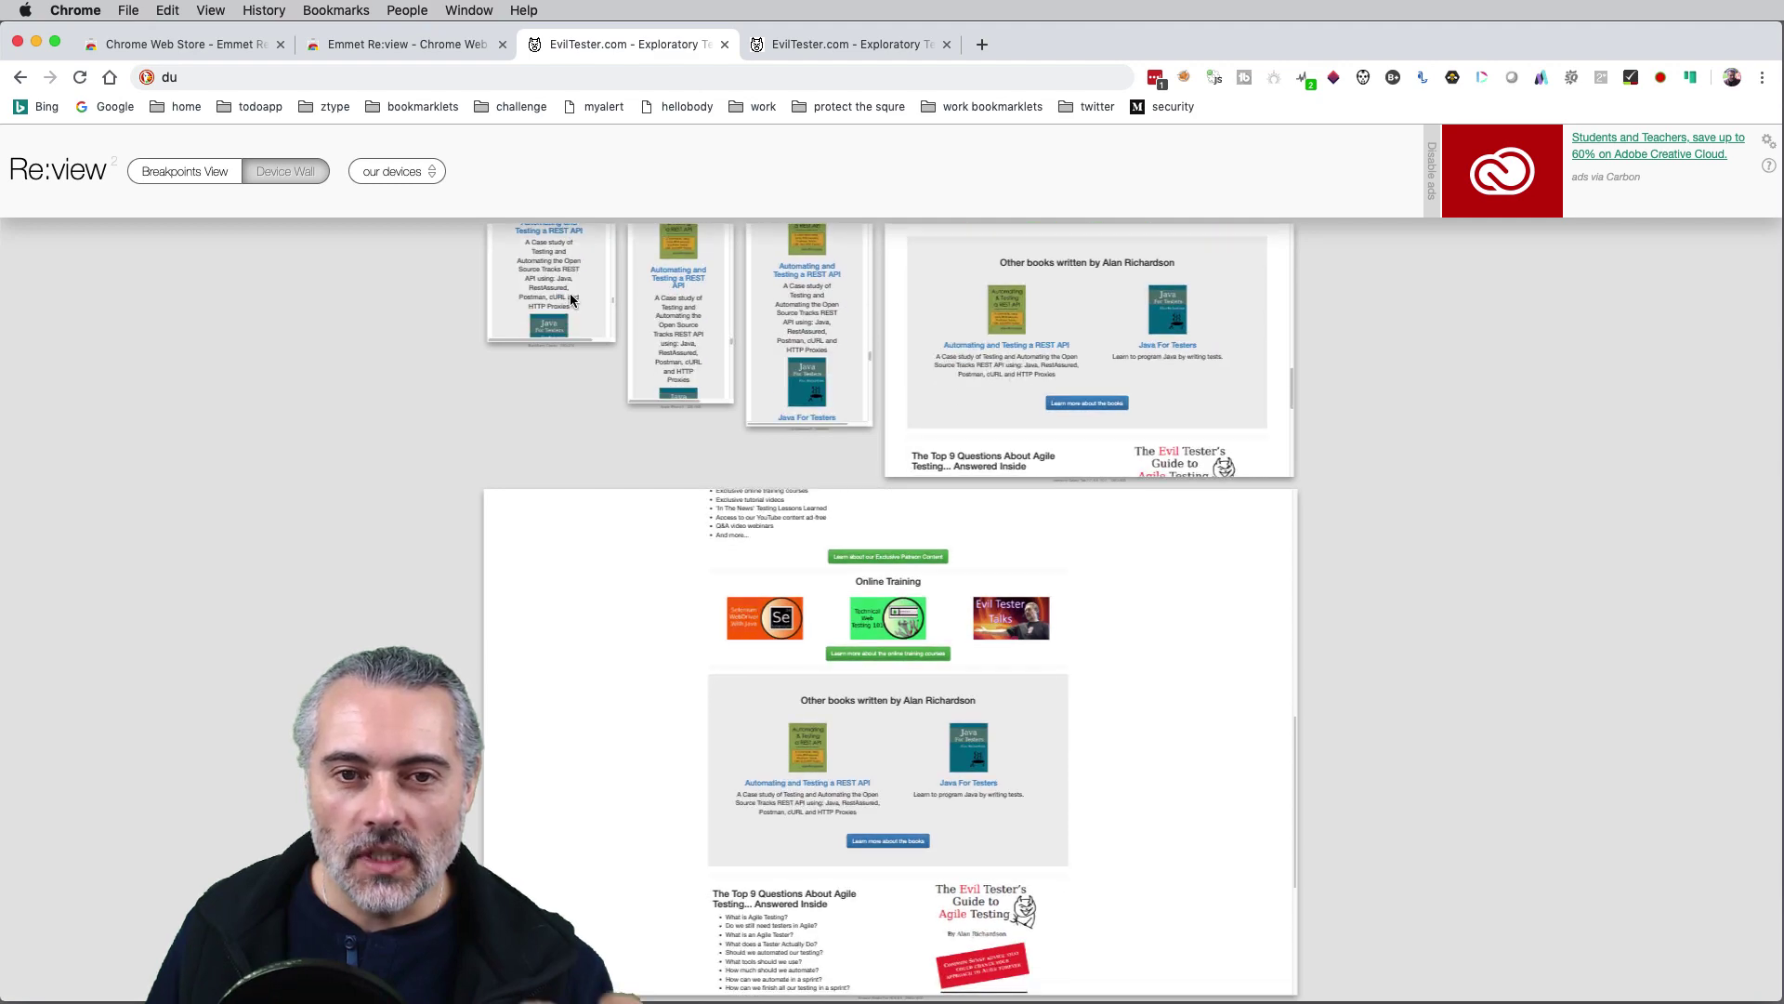
{"action": "scroll", "coordinate": [570, 296], "scroll_direction": "down", "scroll_amount": 5}
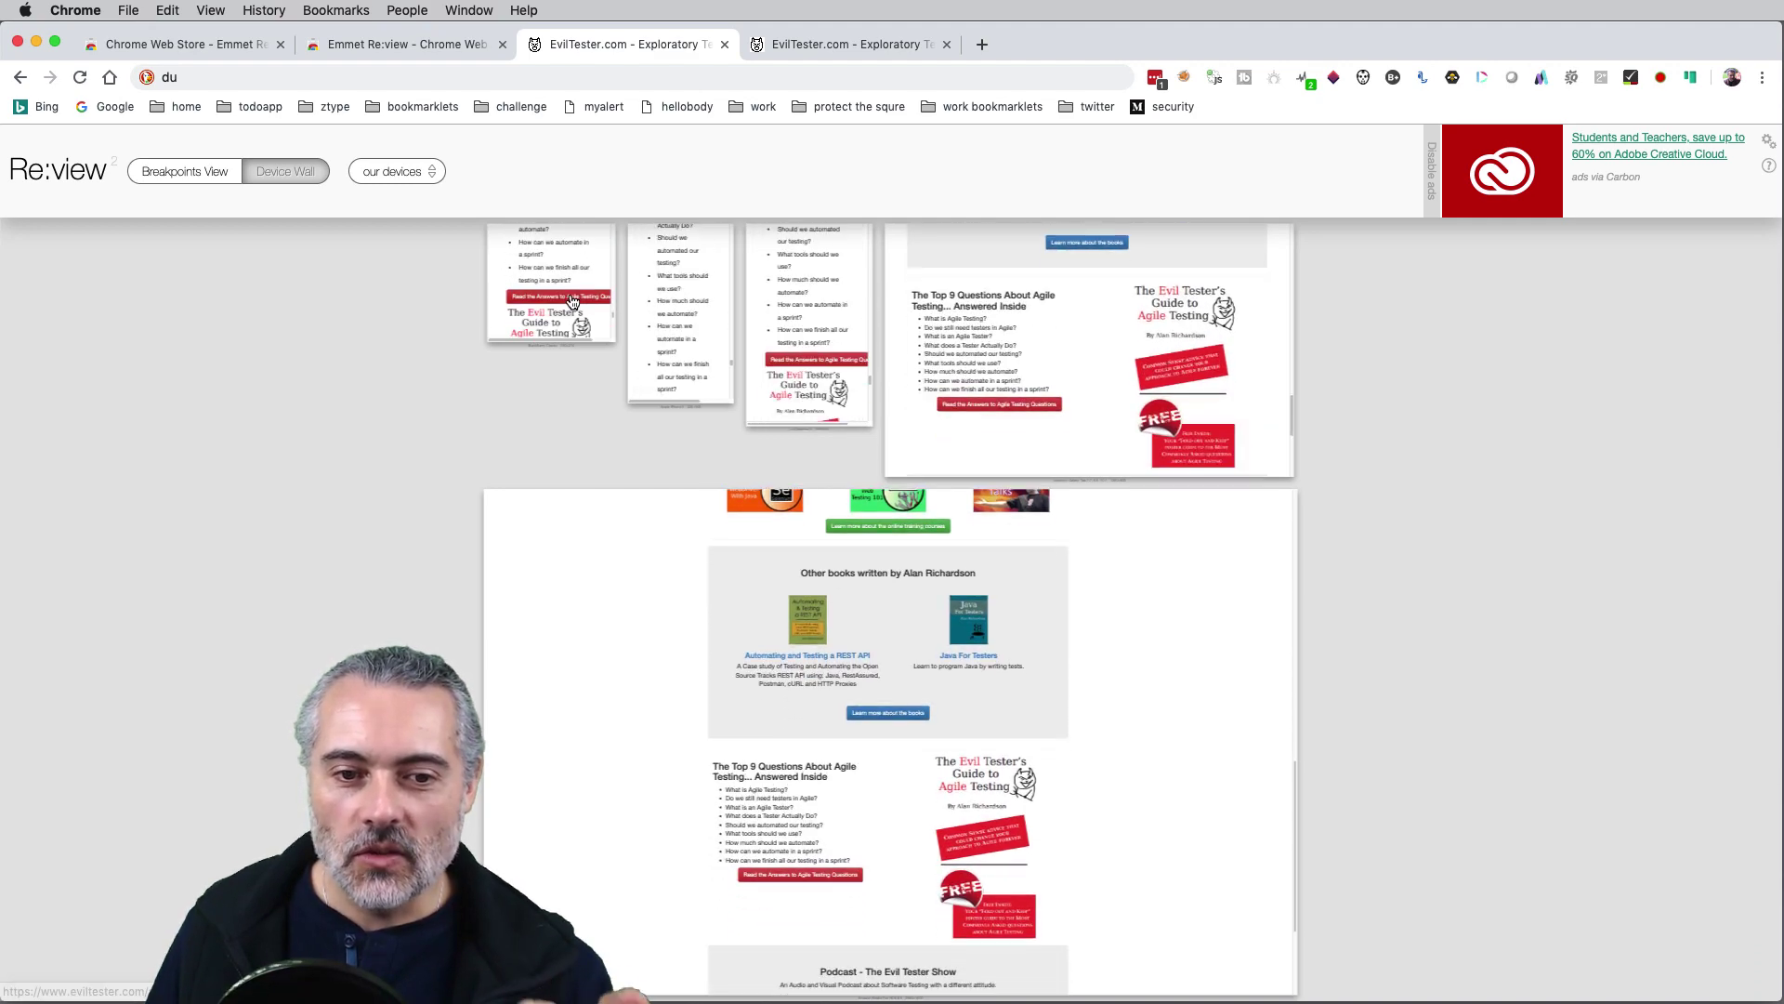
{"action": "scroll", "coordinate": [572, 300], "scroll_direction": "down", "scroll_amount": 3}
{"action": "scroll", "coordinate": [571, 300], "scroll_direction": "down", "scroll_amount": 2}
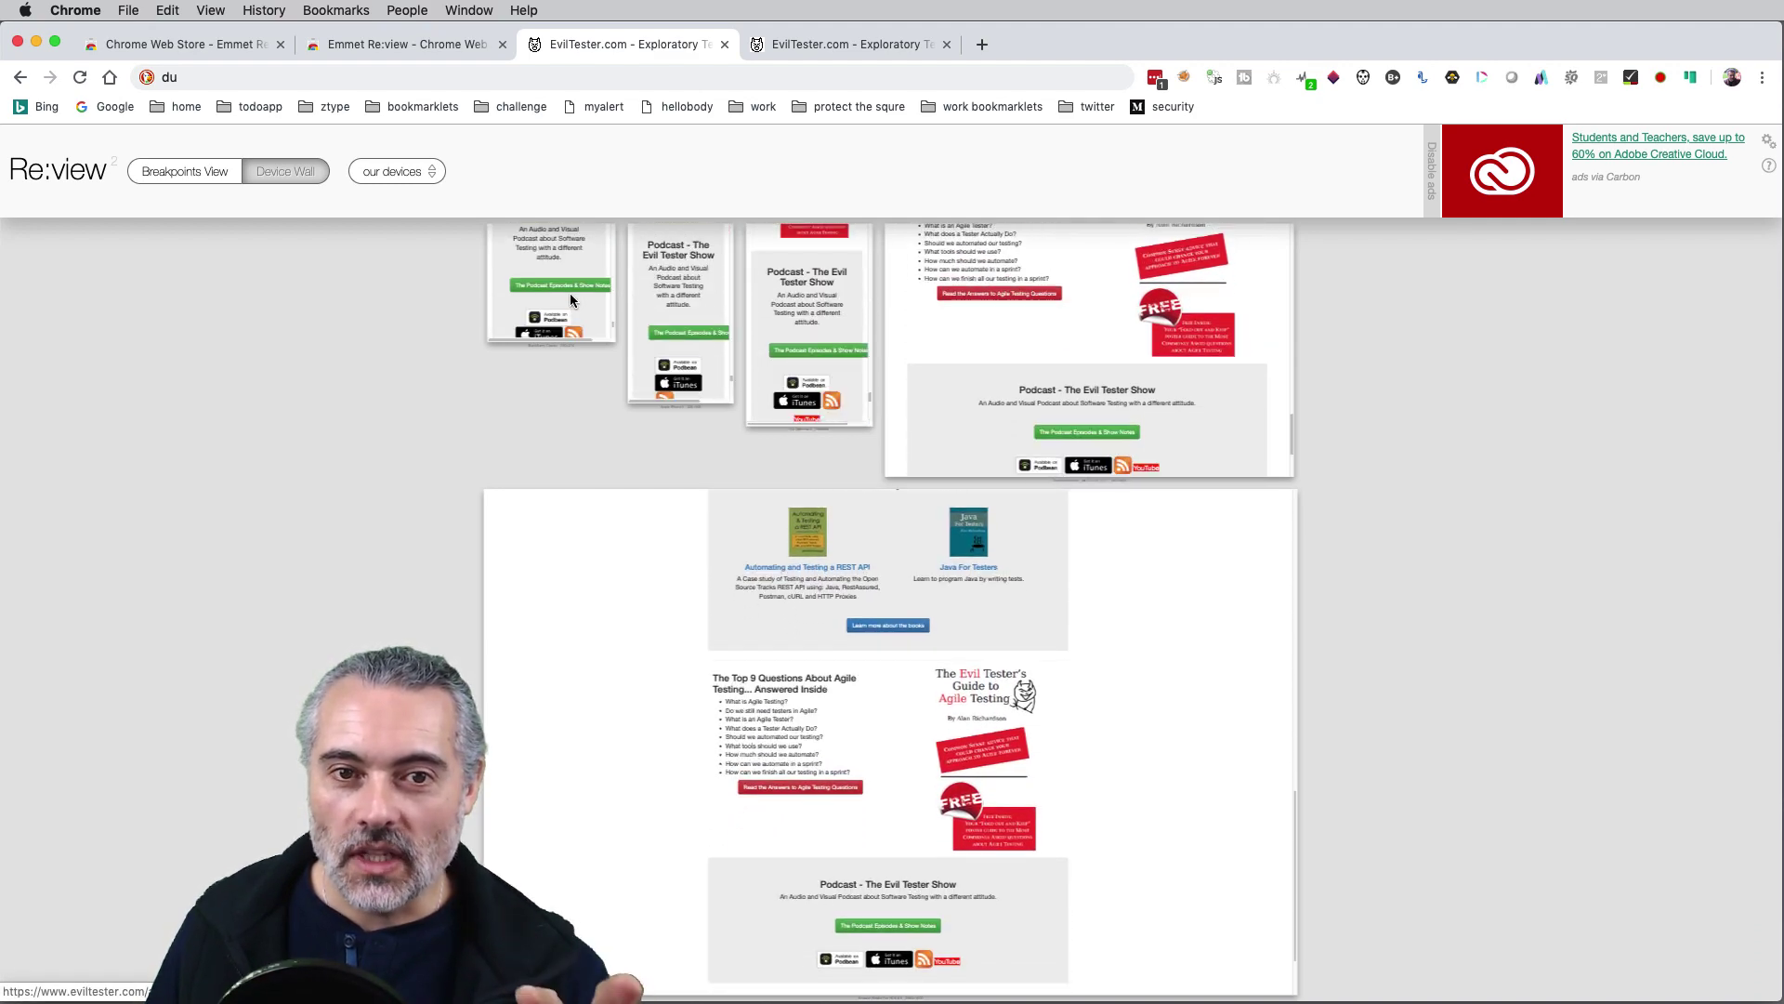
{"action": "scroll", "coordinate": [572, 300], "scroll_direction": "up", "scroll_amount": 10}
{"action": "scroll", "coordinate": [572, 300], "scroll_direction": "up", "scroll_amount": 2}
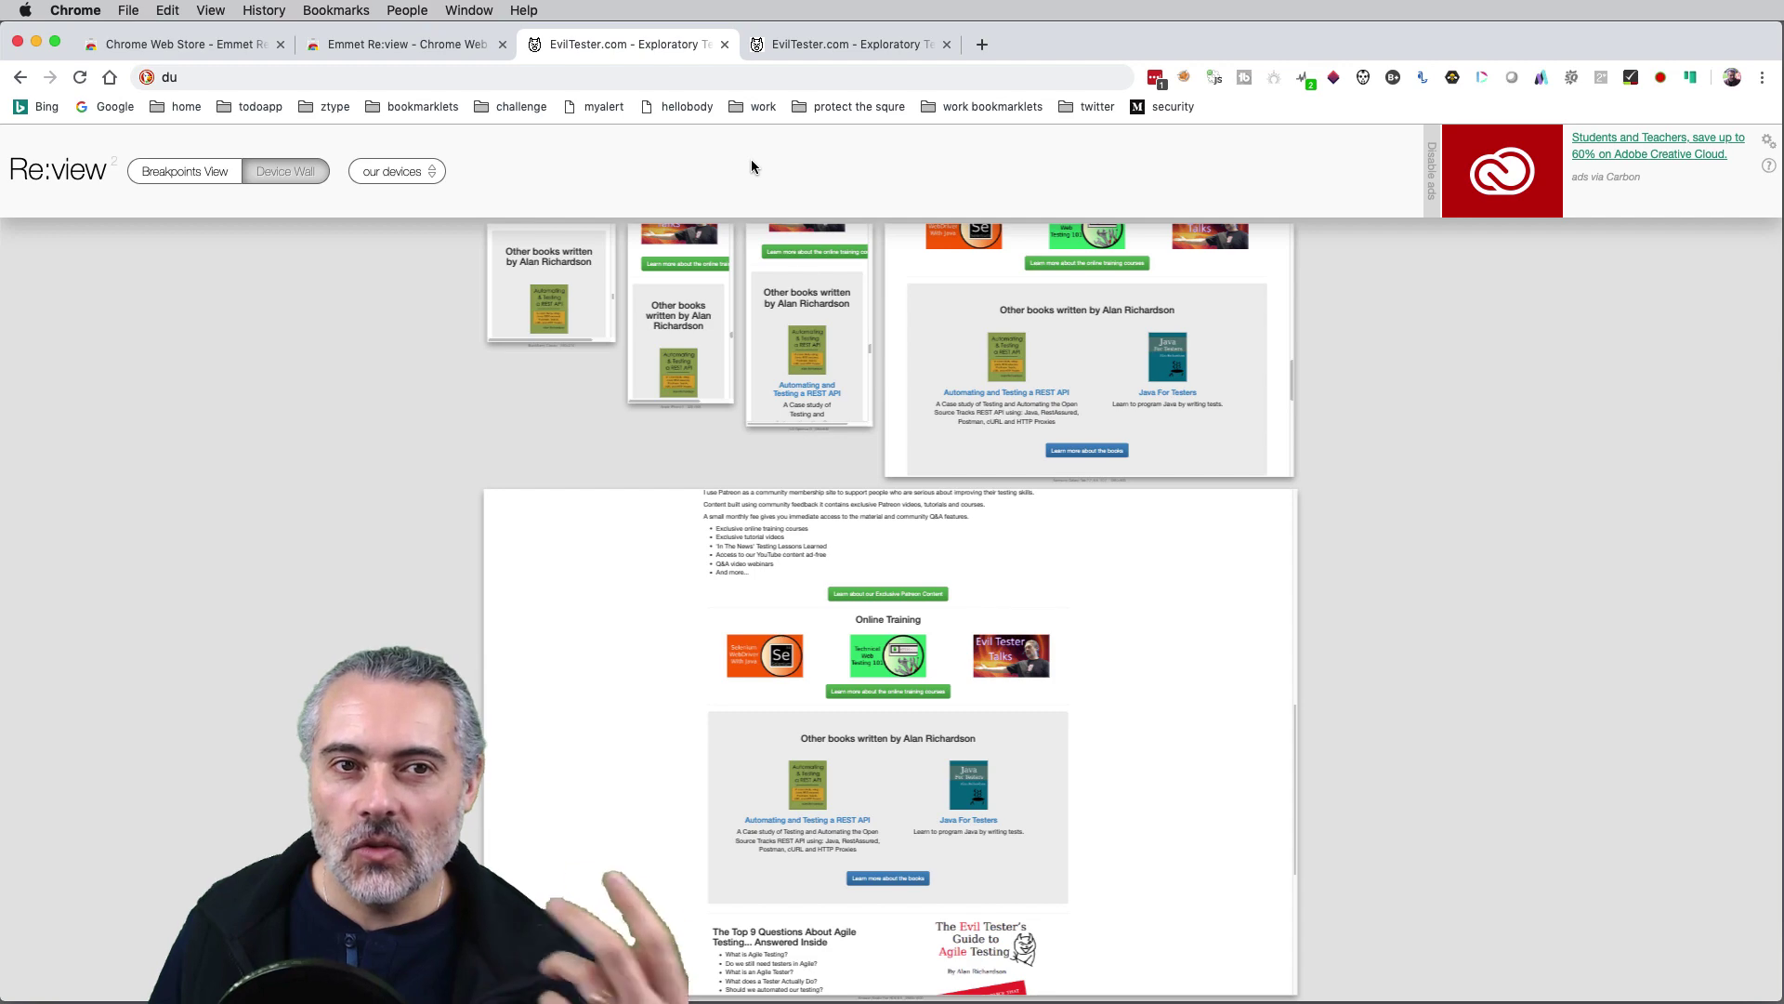
In DevTools, emulate iPhone 6/7/8, then iPhone 6/7/8 Plus at 414x736; return to Re:view
{"action": "left_click", "coordinate": [853, 51]}
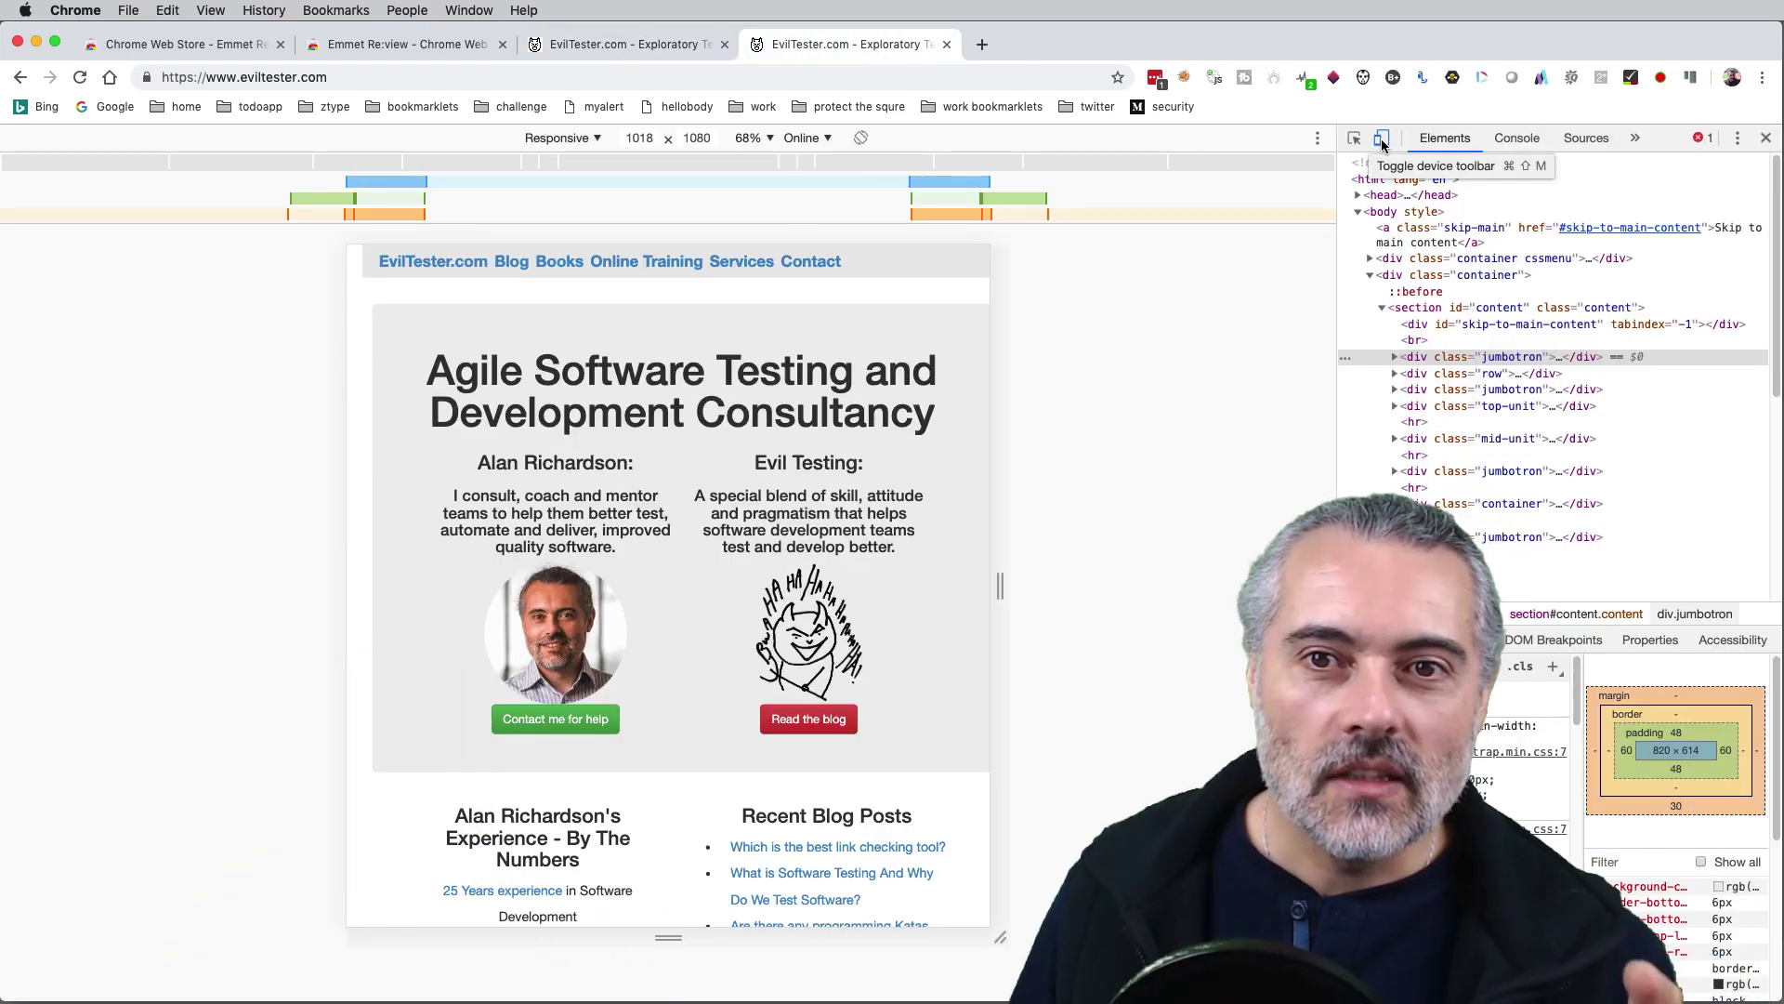
{"action": "left_click", "coordinate": [570, 140]}
{"action": "left_click", "coordinate": [559, 279]}
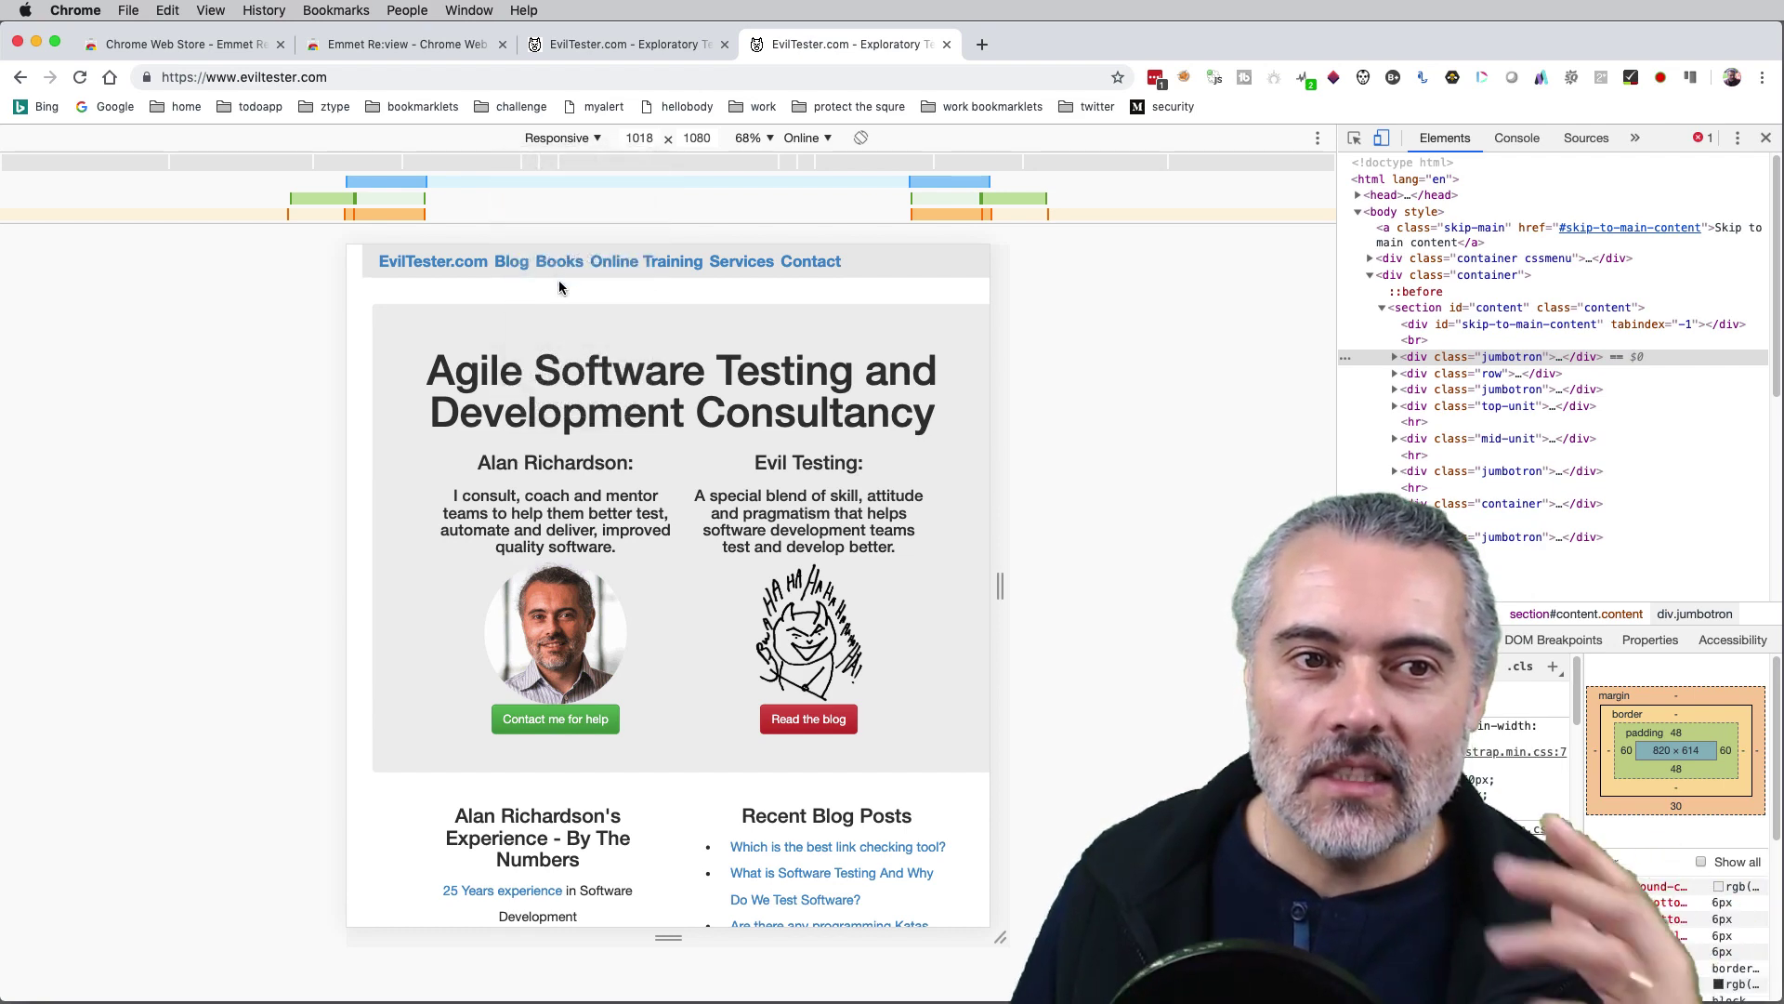
{"action": "scroll", "coordinate": [666, 542], "scroll_direction": "down", "scroll_amount": 10}
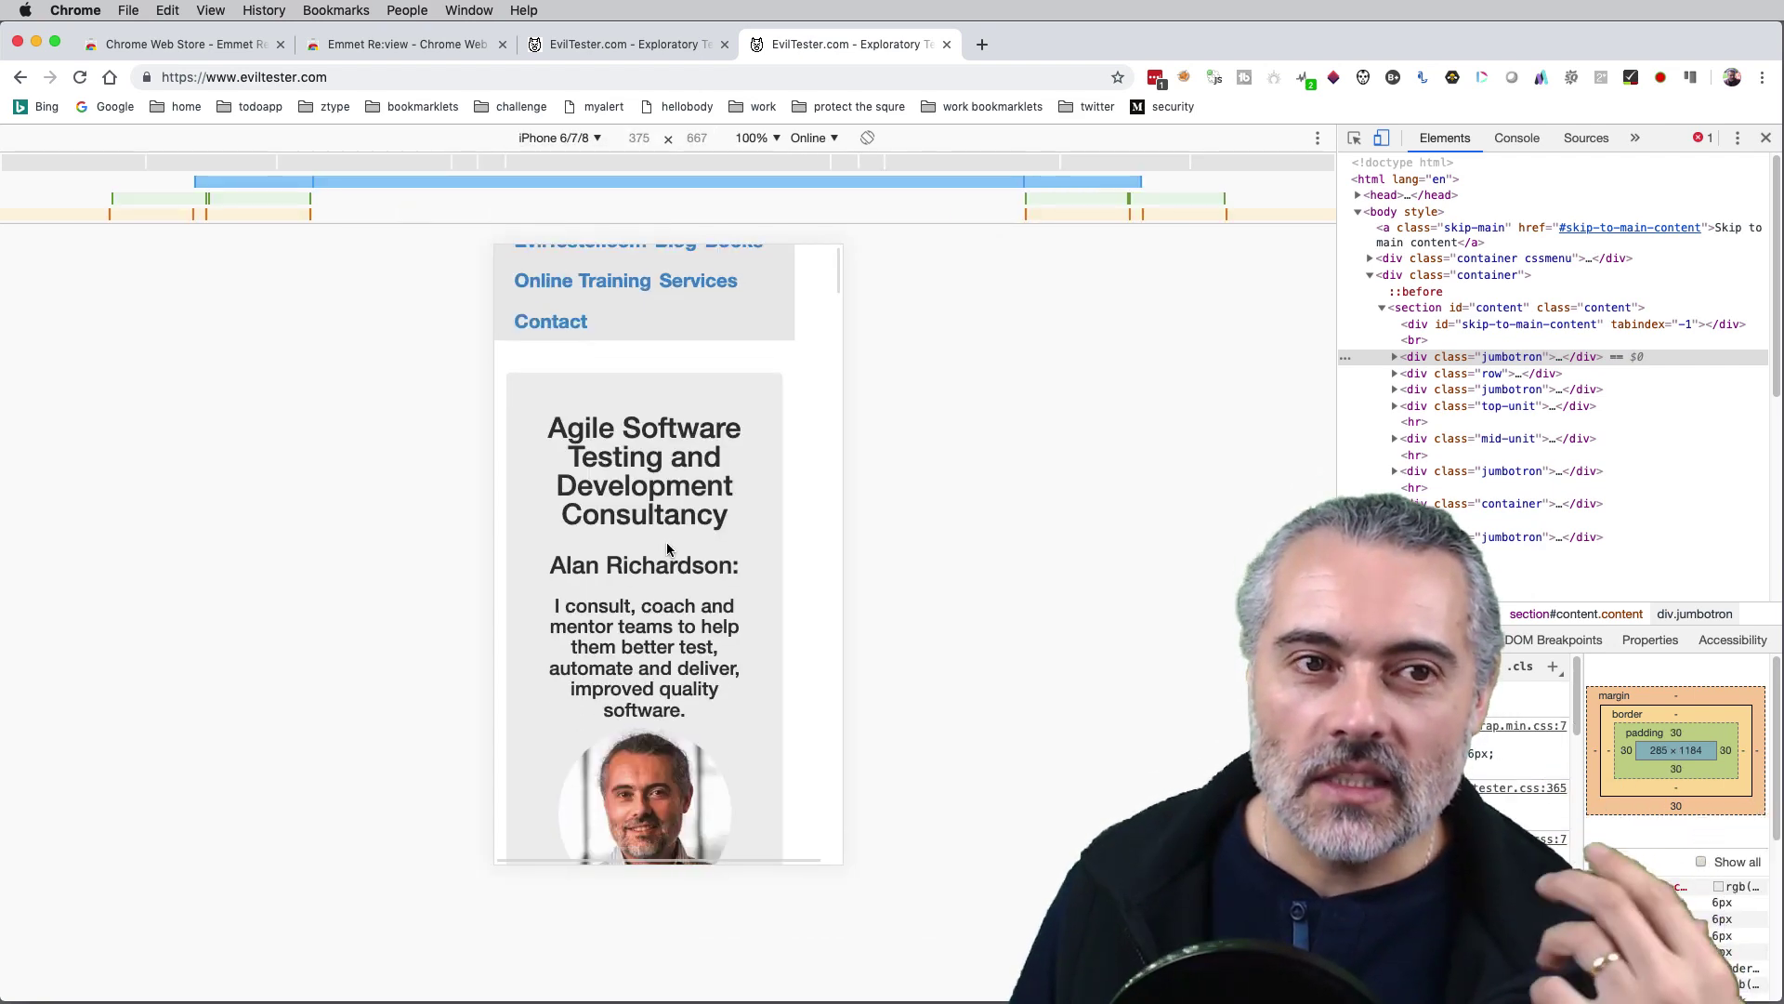
{"action": "left_click", "coordinate": [562, 138]}
{"action": "left_click", "coordinate": [589, 295]}
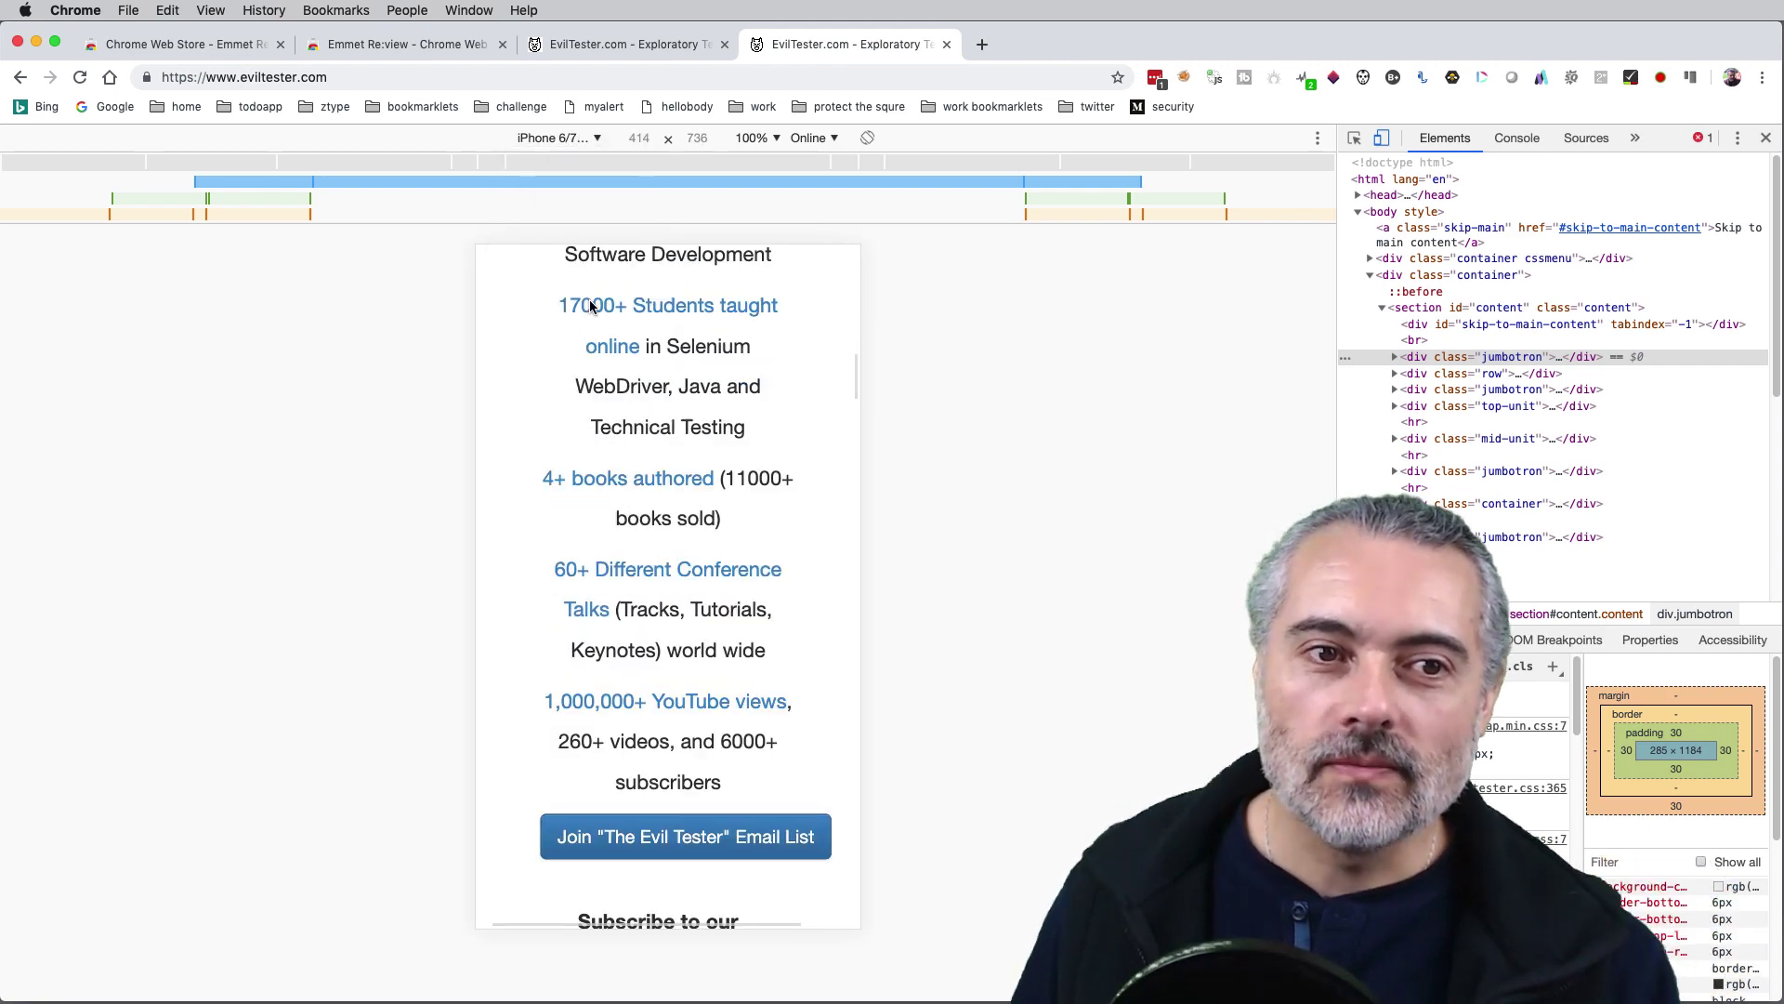
{"action": "left_click", "coordinate": [642, 39]}
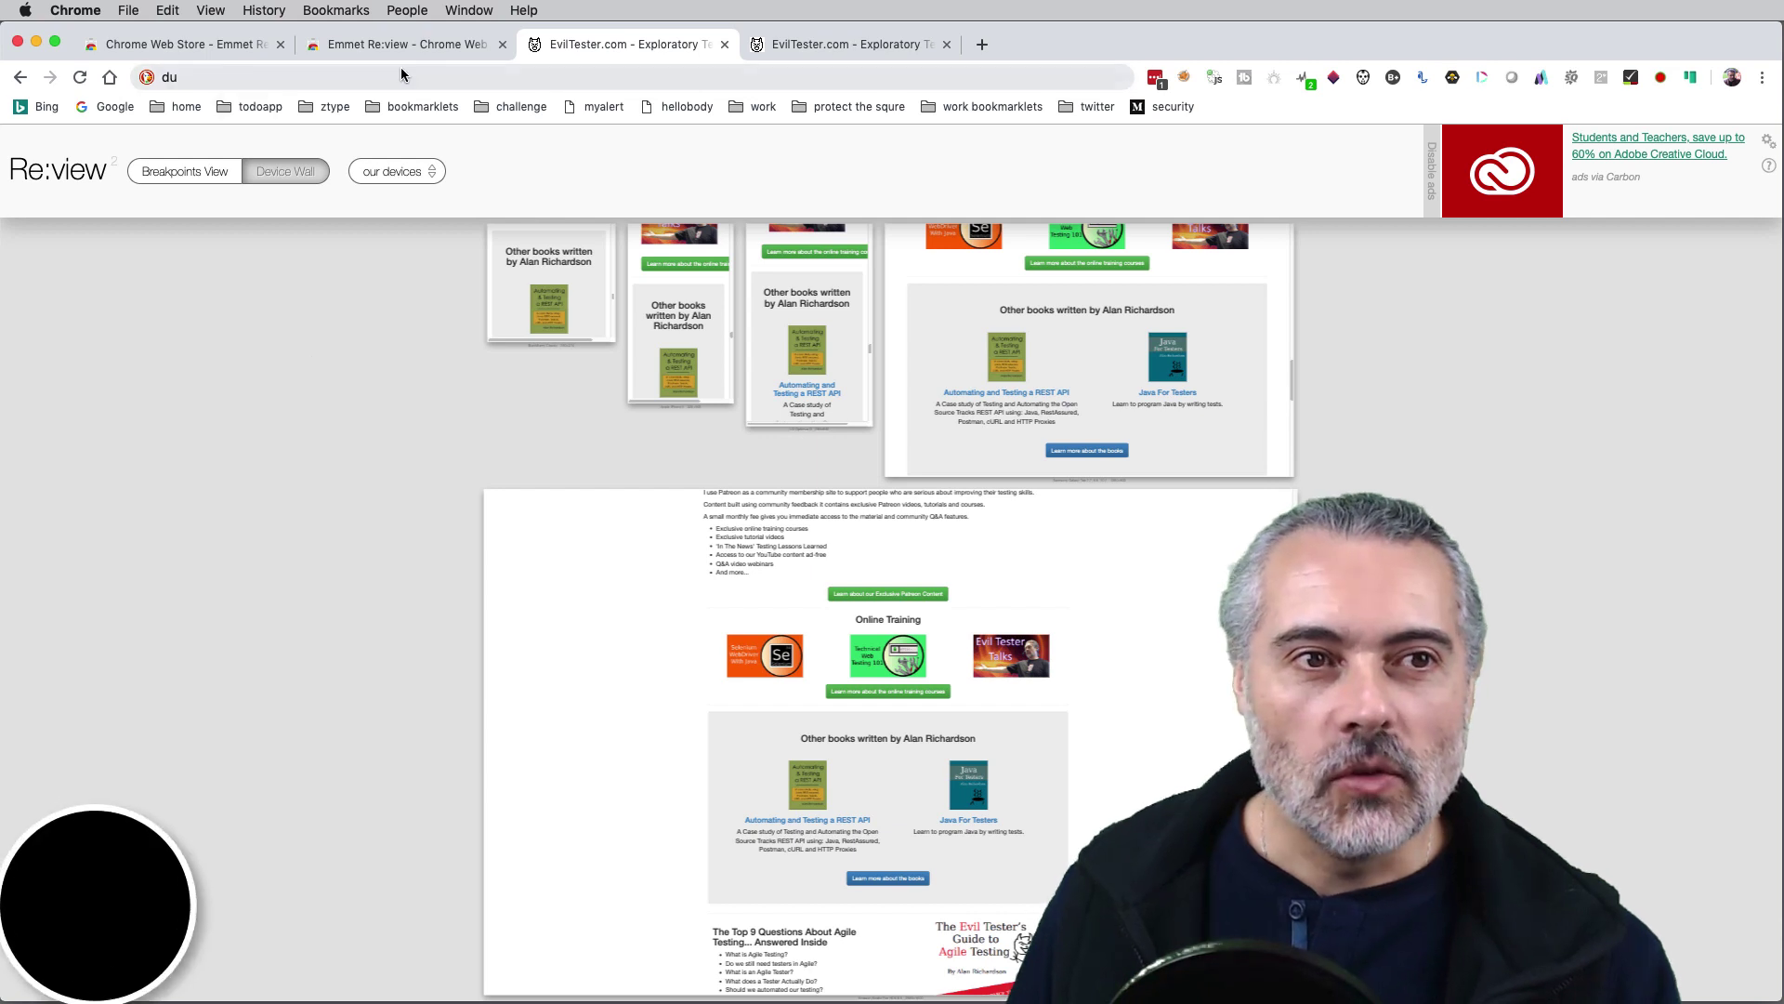
{"action": "left_click", "coordinate": [388, 43]}
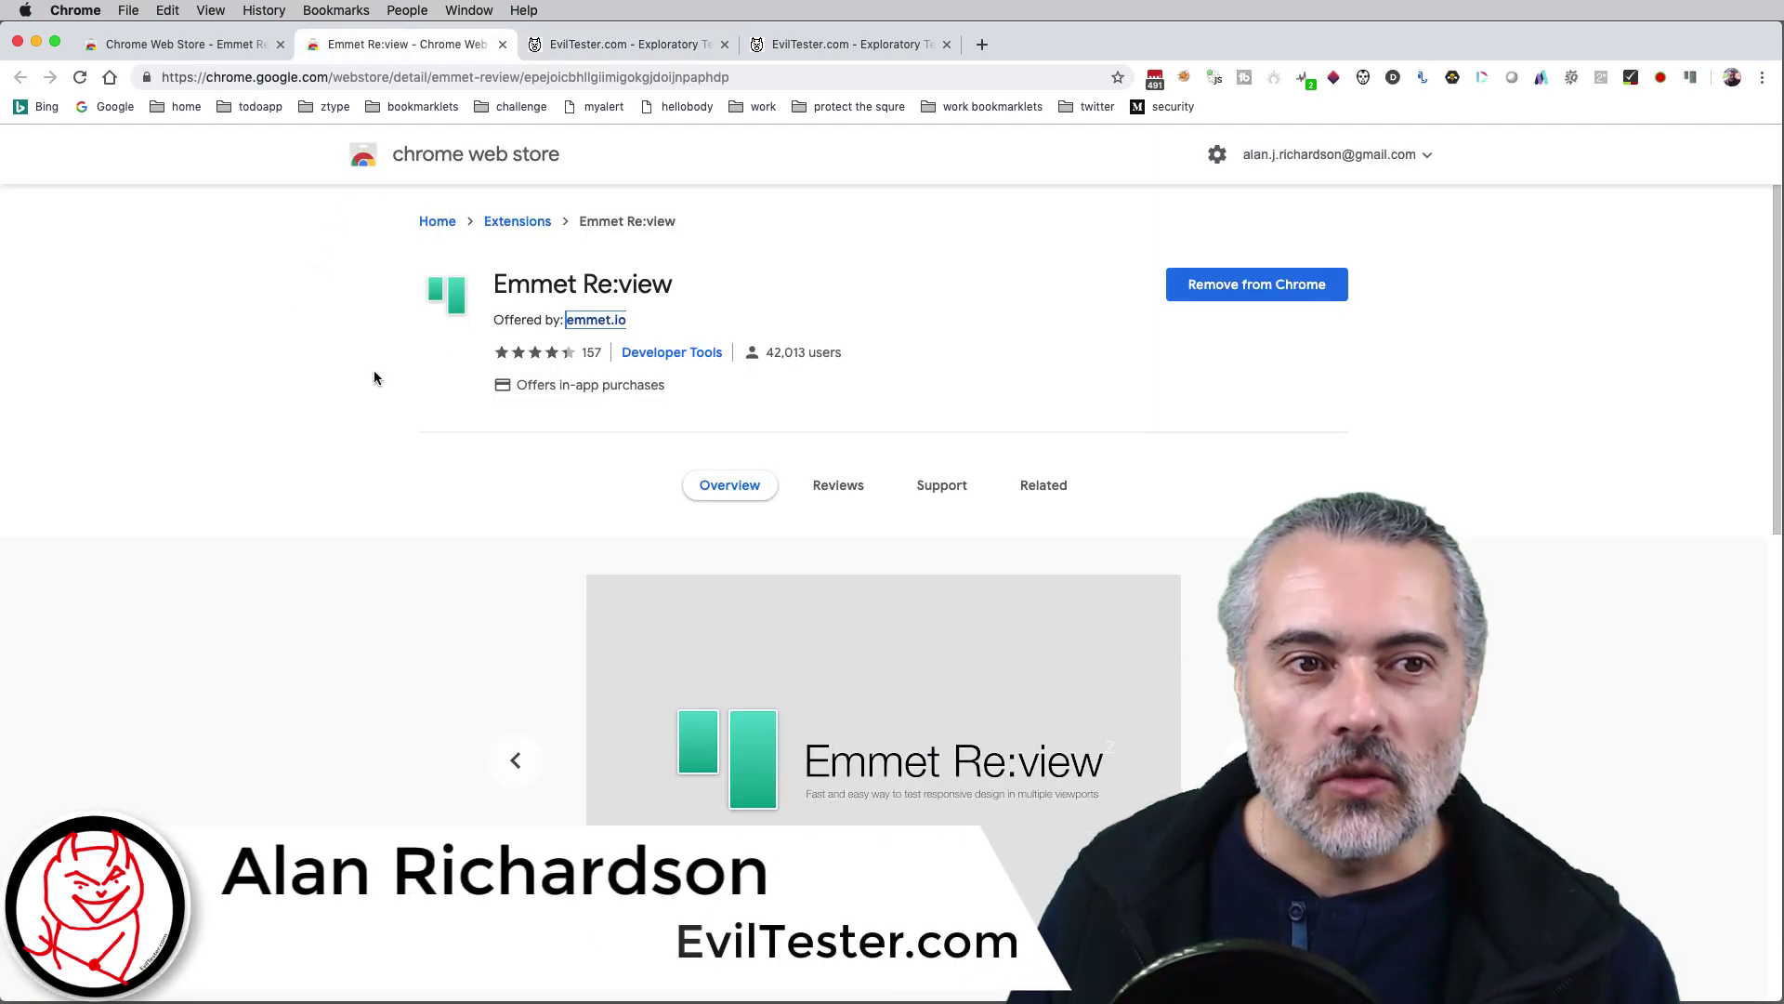
{"action": "key", "text": "ctrl+Tab"}
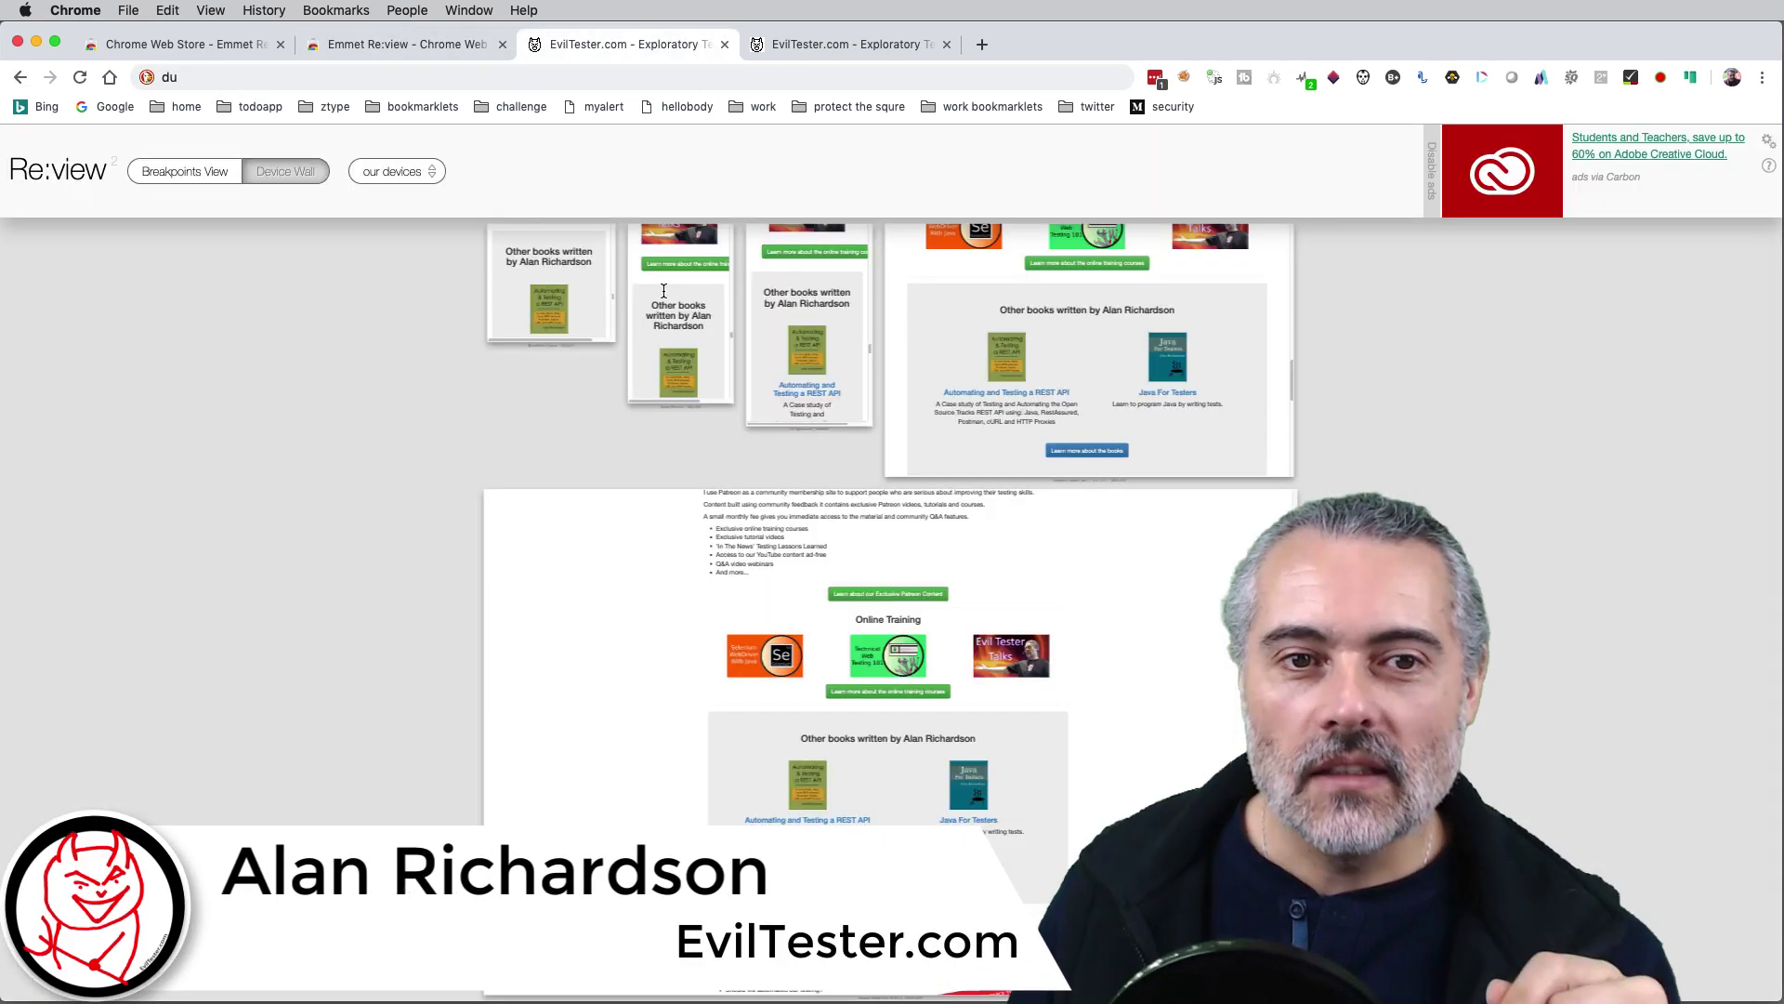
{"action": "scroll", "coordinate": [555, 259], "scroll_direction": "down", "scroll_amount": 5}
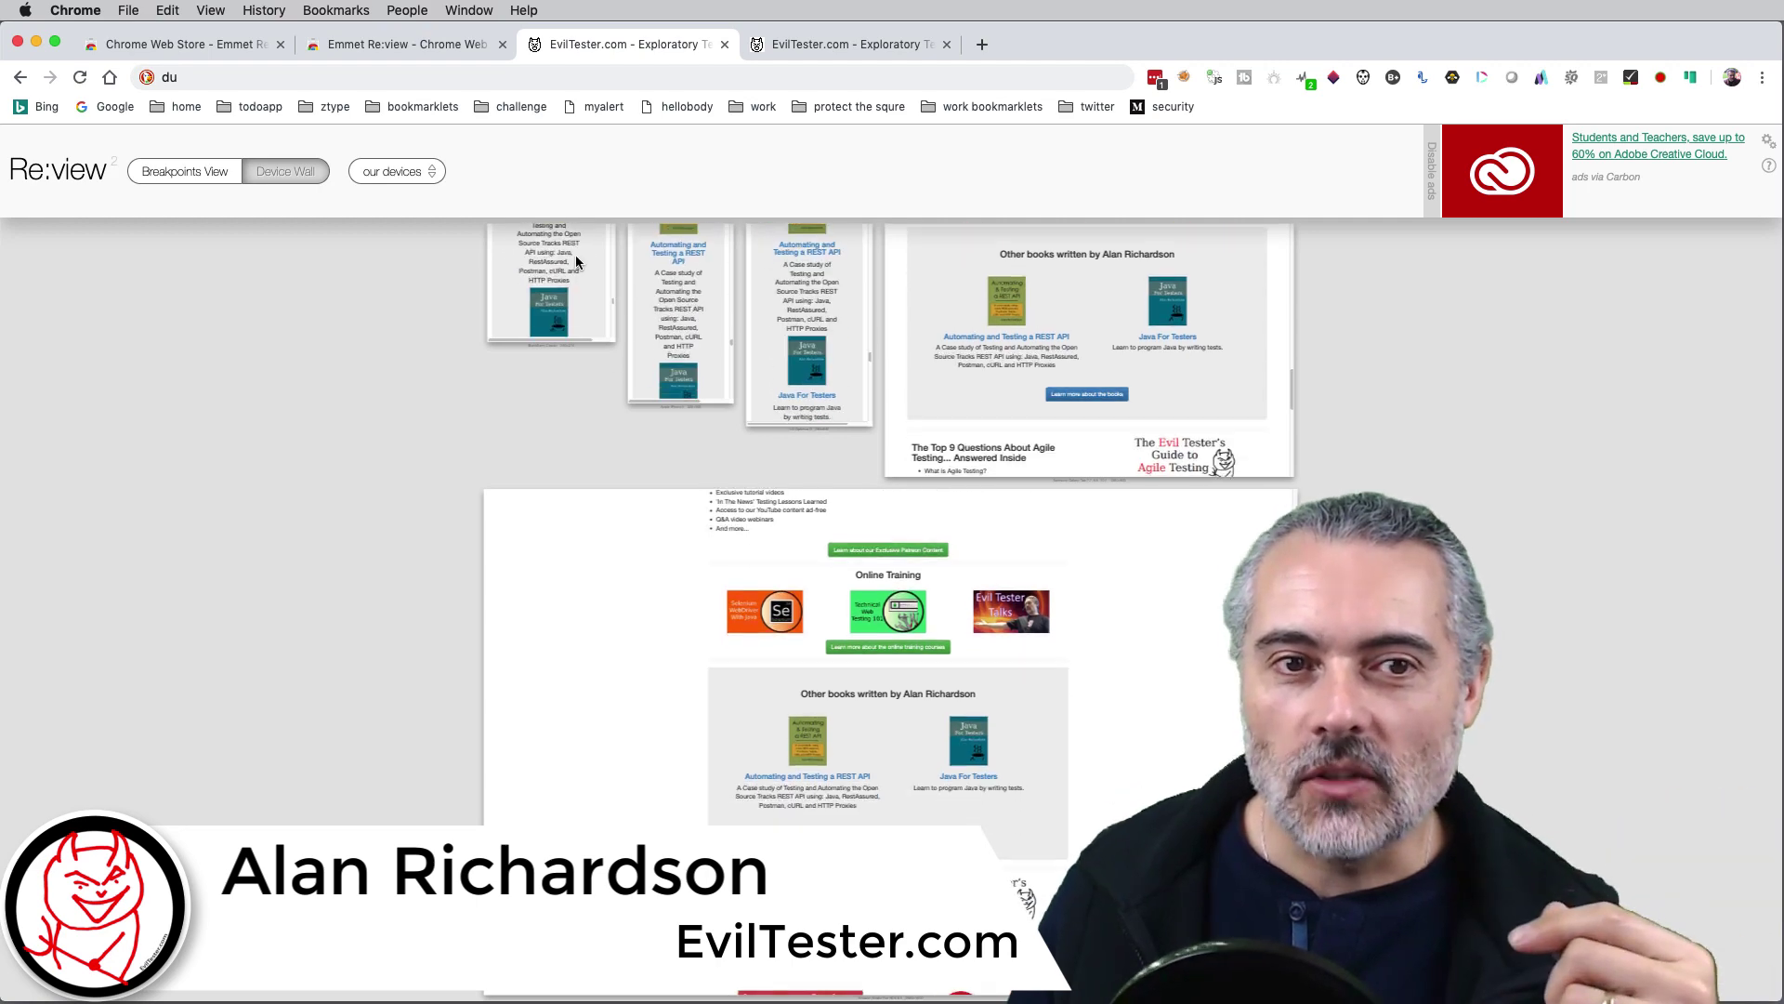
{"action": "scroll", "coordinate": [584, 264], "scroll_direction": "down", "scroll_amount": 5}
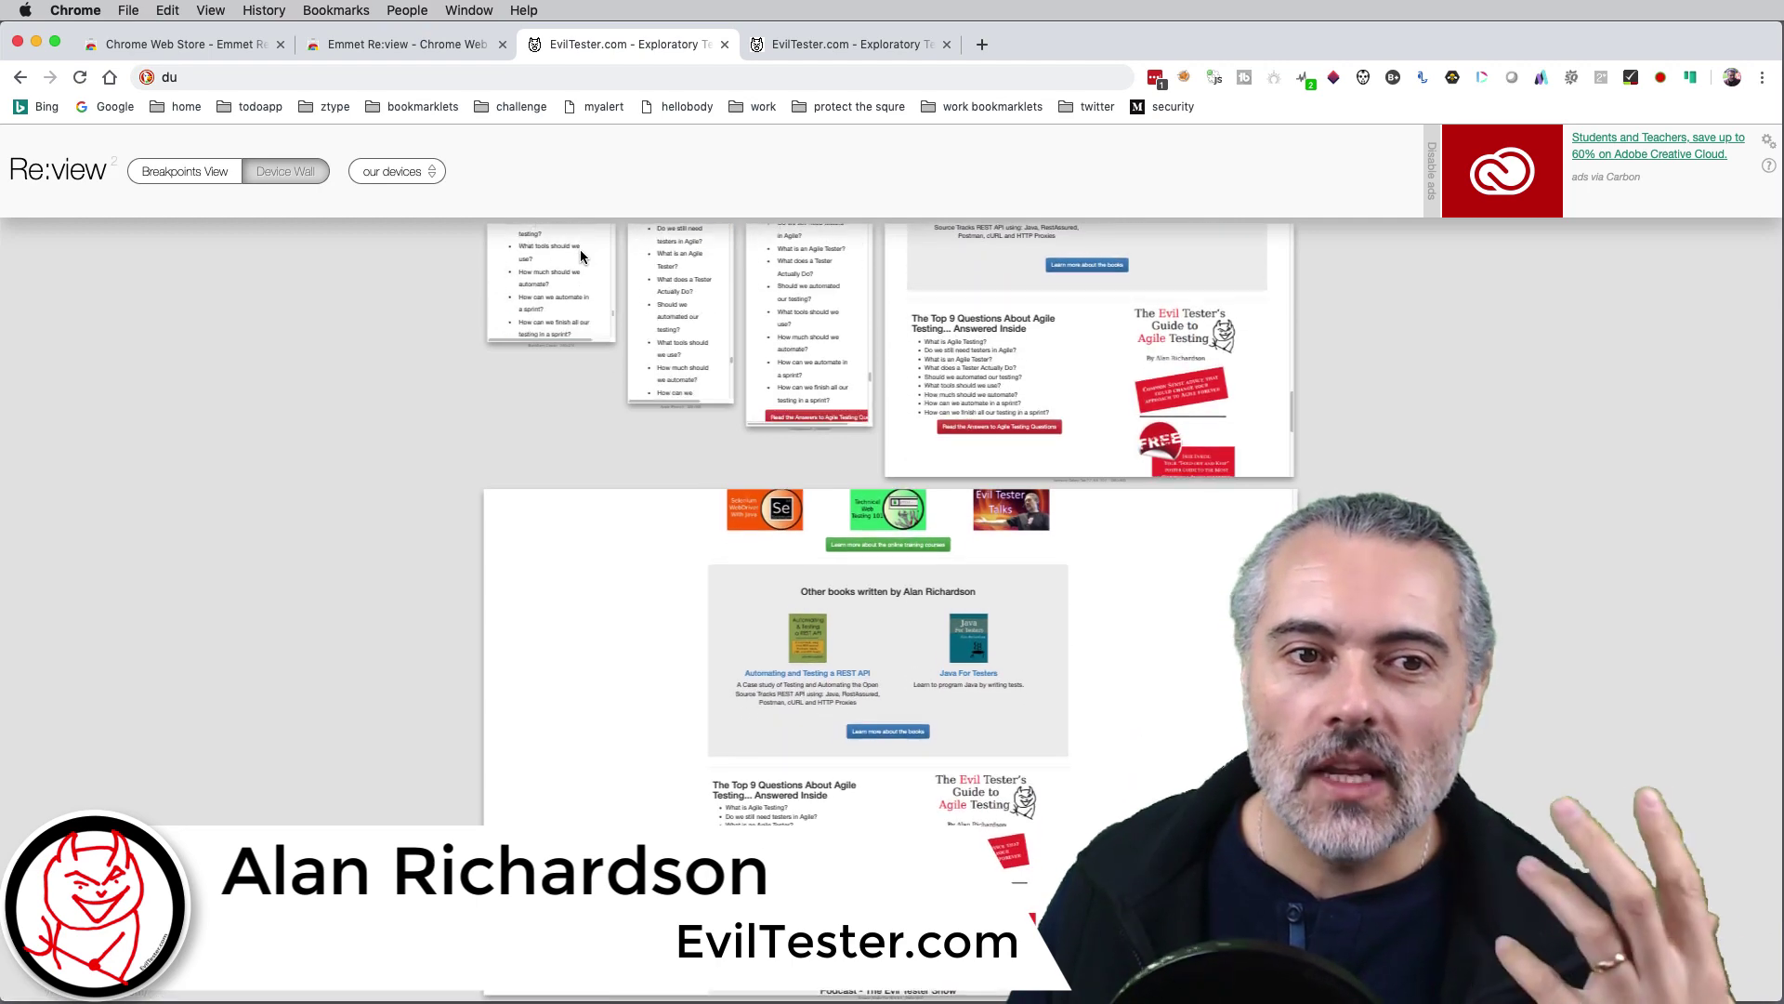